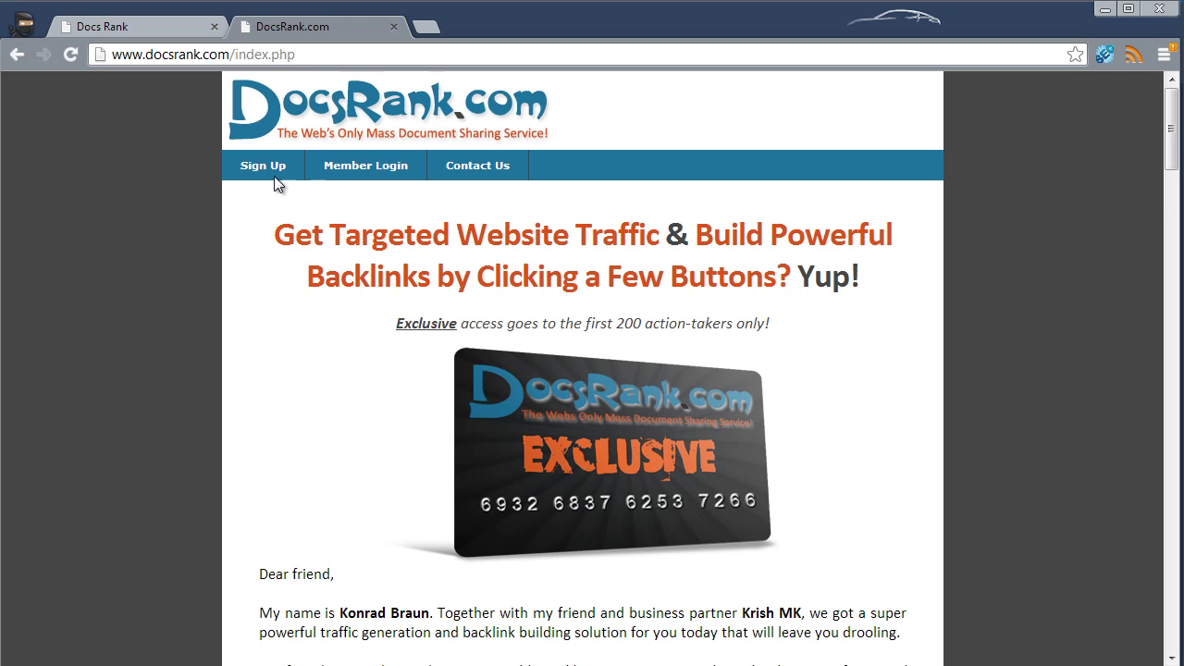
Step: Open the member login page and log in as a registered user
{"action": "left_click", "coordinate": [351, 172]}
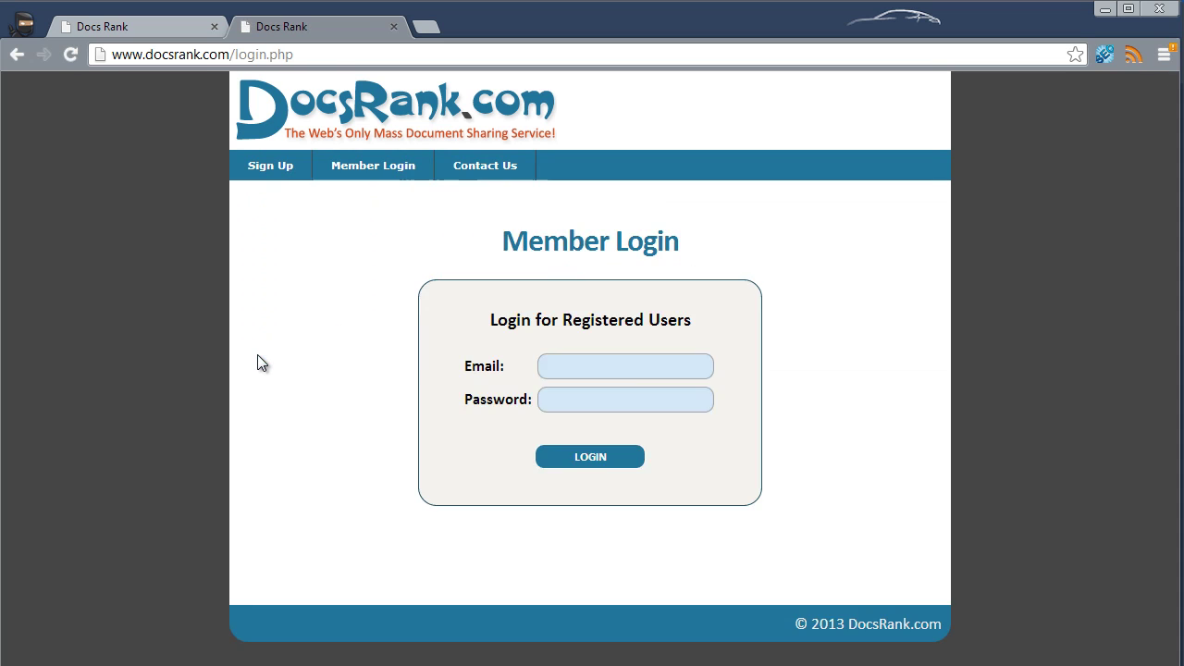
{"action": "left_click", "coordinate": [589, 456]}
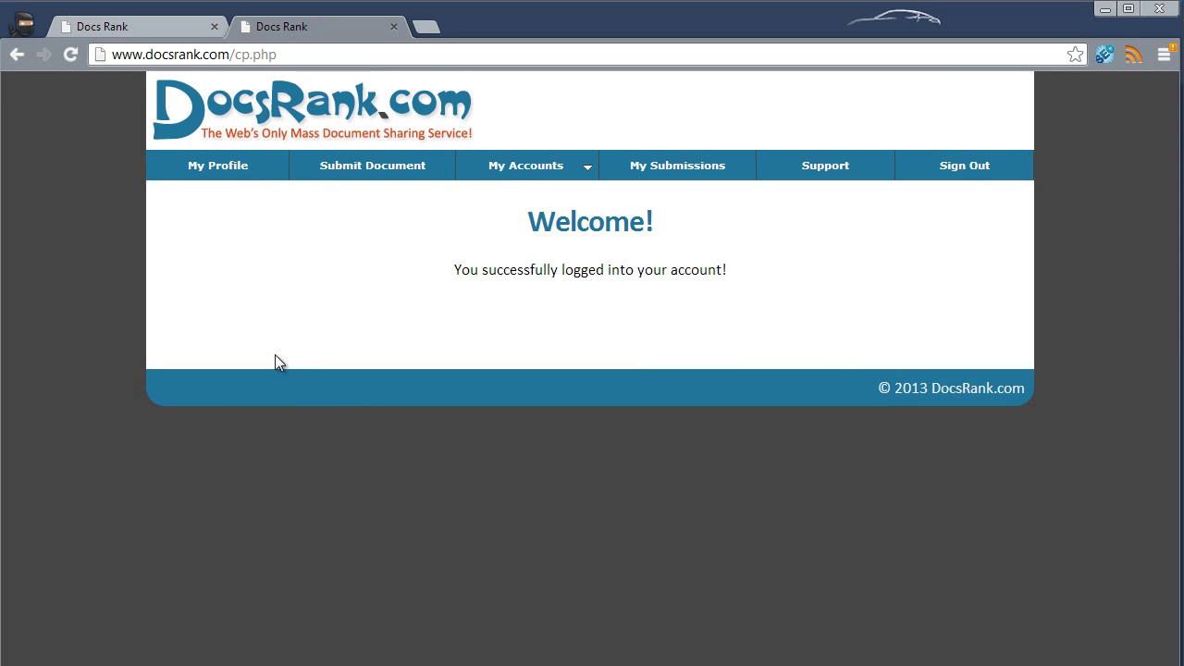
Step: View the members' home page and the My Profile details page
{"action": "left_click", "coordinate": [266, 120]}
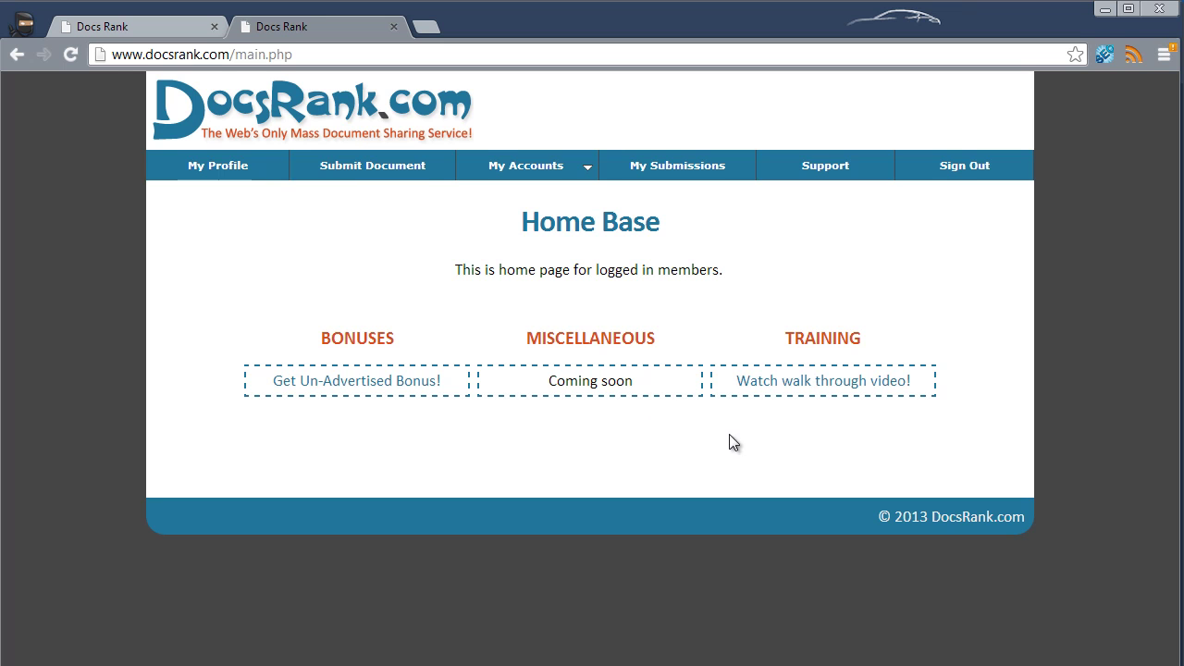
{"action": "left_click", "coordinate": [227, 167]}
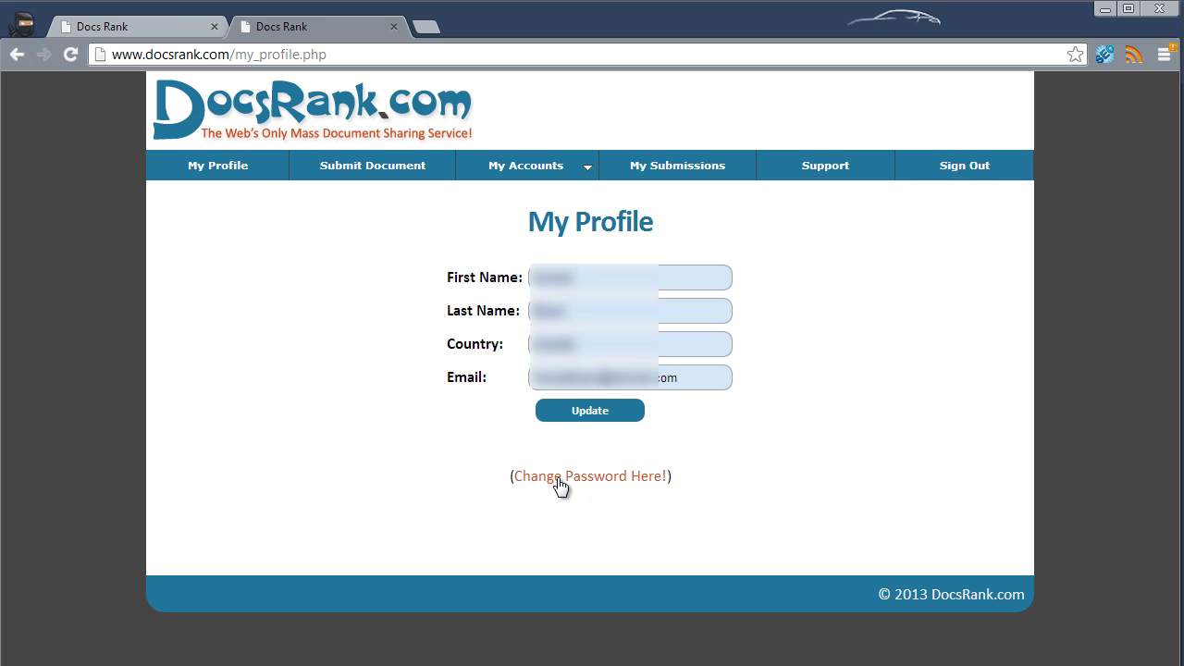
Step: Open the Submit Document form and copy the line "{Demo text|Demo Description|Random campaign description}" from the untitled Notepad file
{"action": "left_click", "coordinate": [367, 173]}
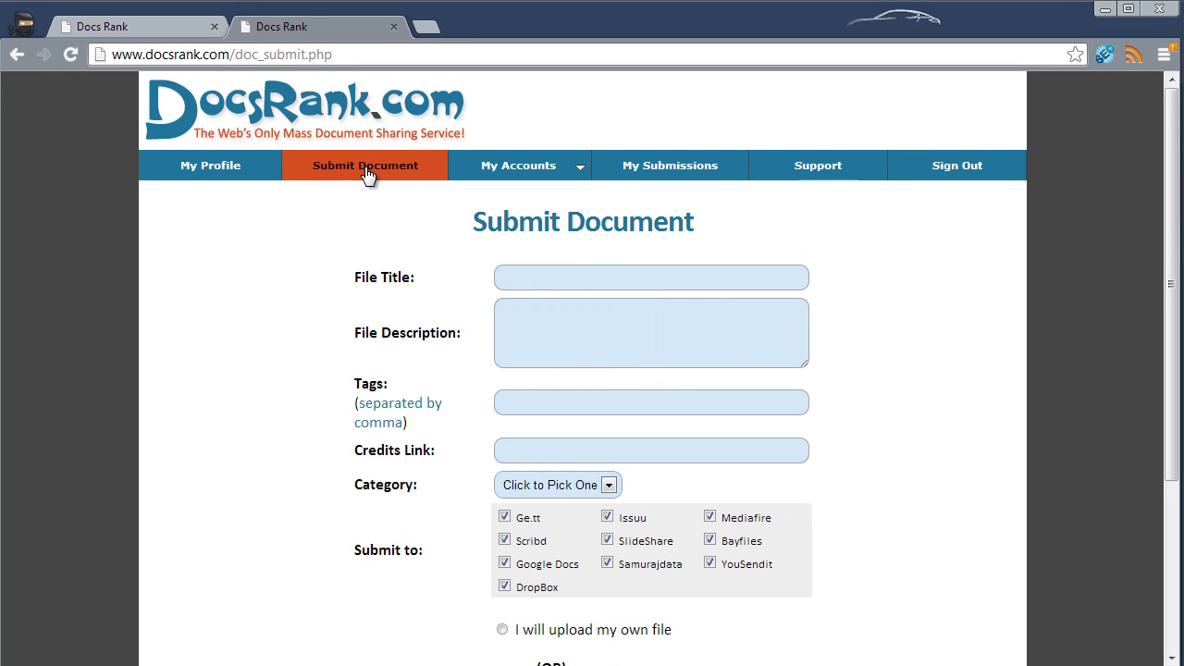
{"action": "left_click", "coordinate": [580, 286]}
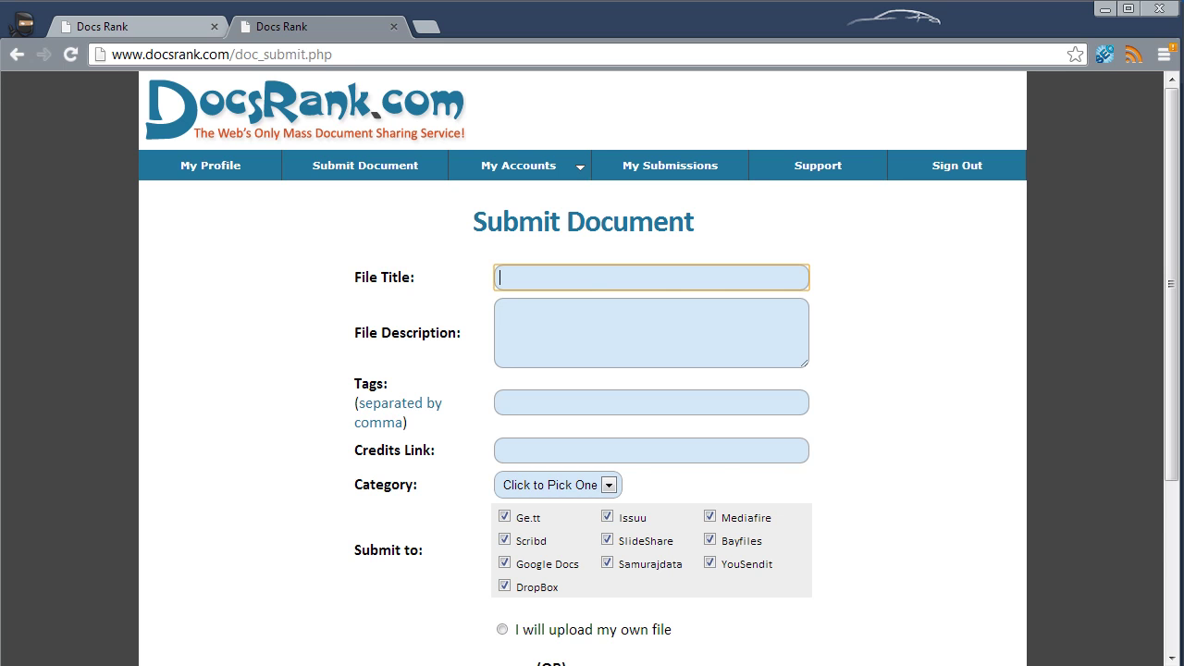
{"action": "key", "text": "alt+Tab"}
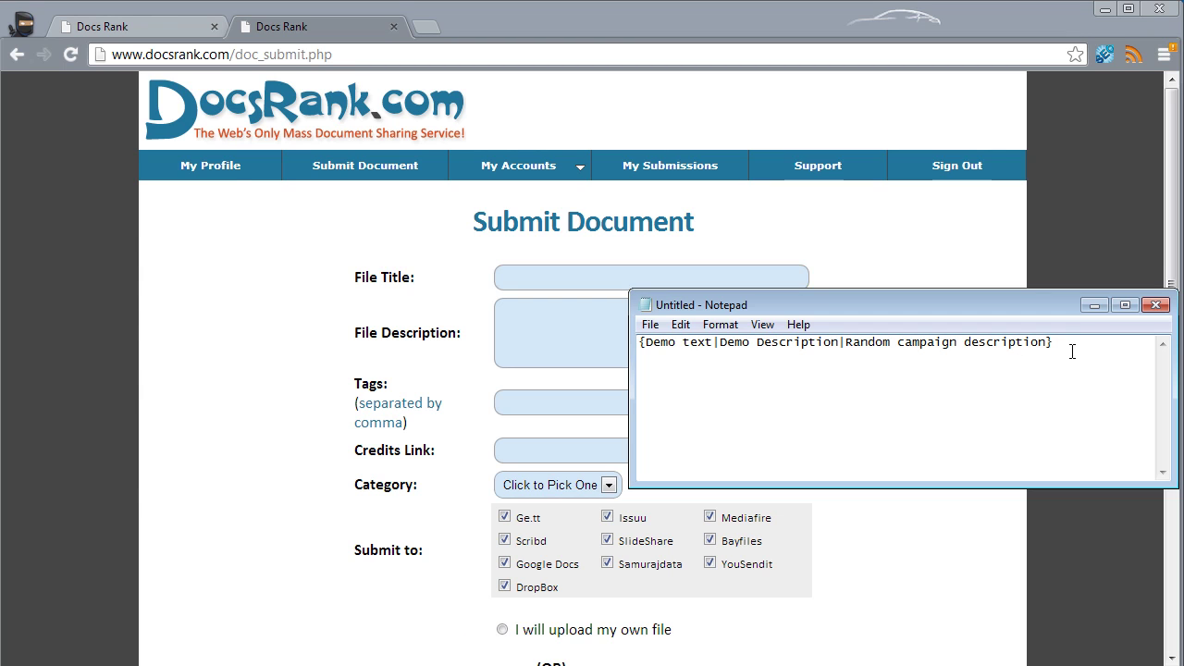
{"action": "left_click_drag", "start_coordinate": [640, 344], "coordinate": [729, 346]}
{"action": "left_click", "coordinate": [729, 347]}
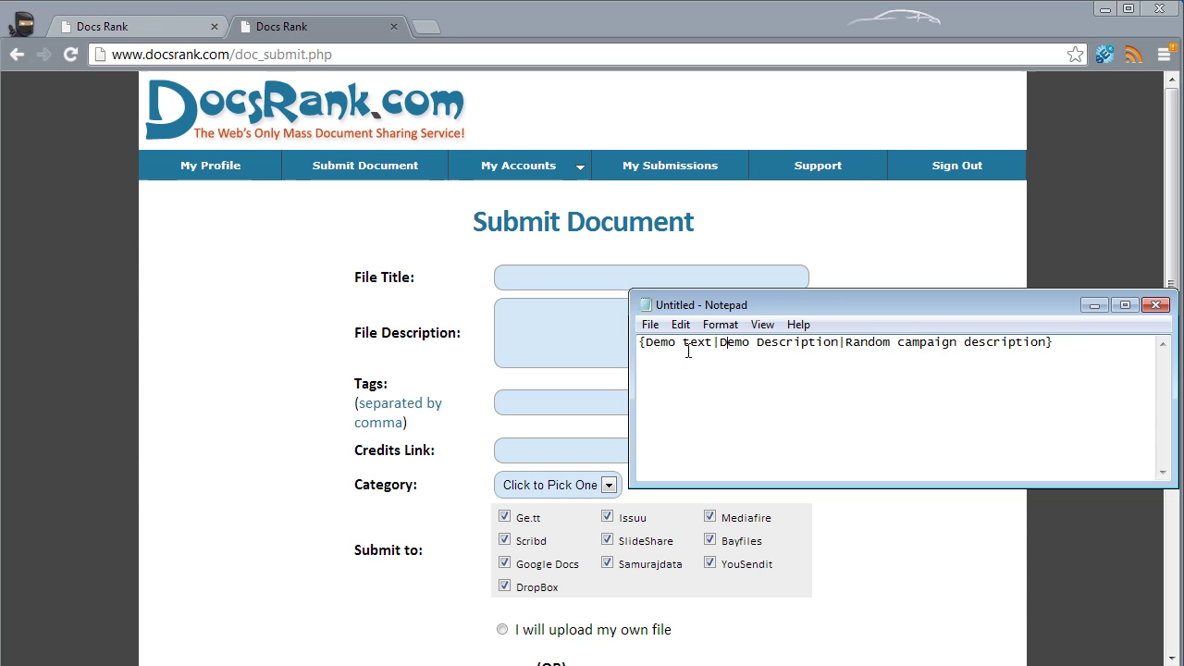
{"action": "left_click_drag", "start_coordinate": [1099, 347], "coordinate": [611, 342]}
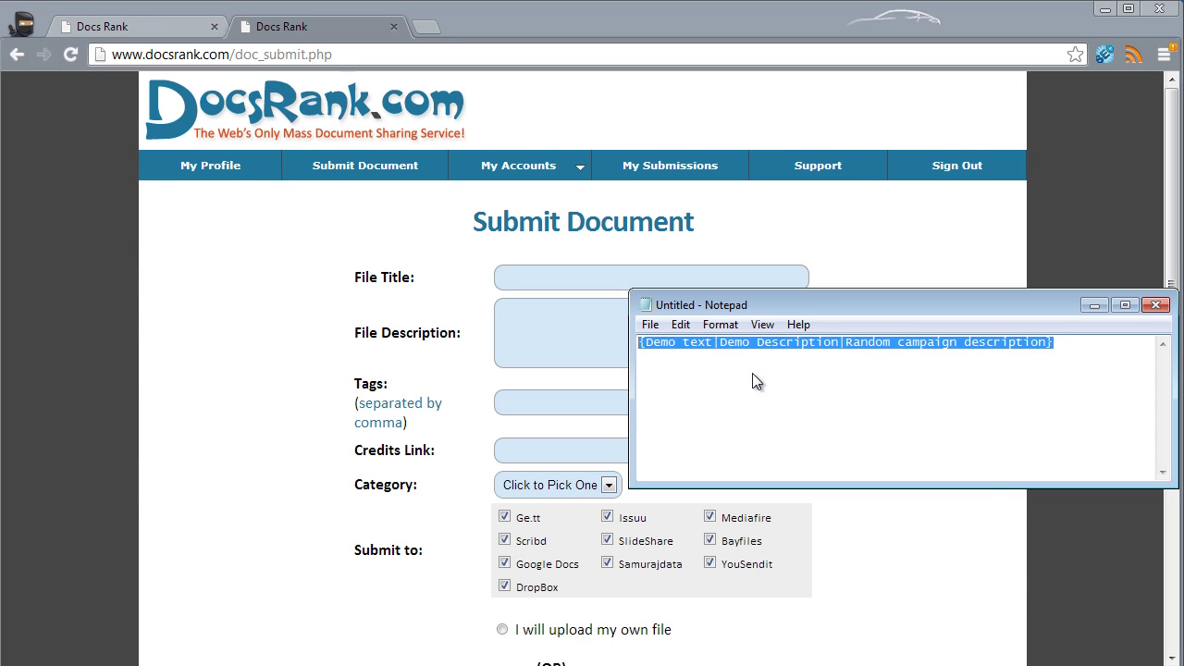
{"action": "right_click", "coordinate": [752, 375]}
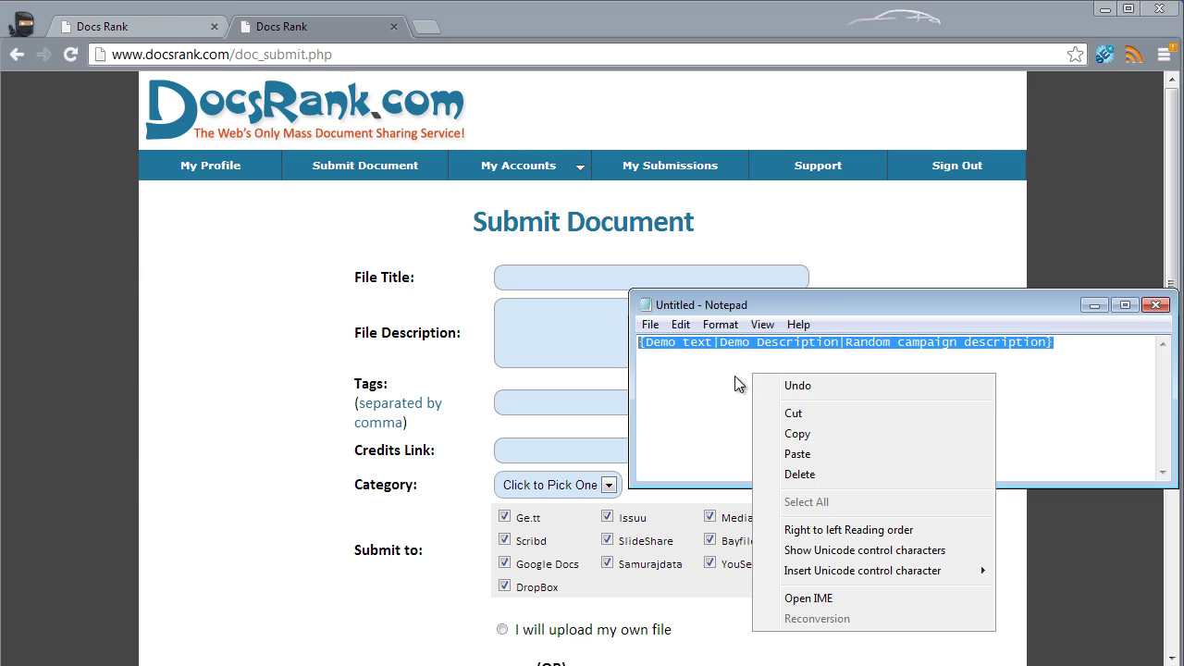
{"action": "left_click", "coordinate": [796, 434]}
Step: Paste the copied spintax line into both the File Title and the File Description of the submission form
{"action": "left_click", "coordinate": [546, 280]}
{"action": "right_click", "coordinate": [547, 280]}
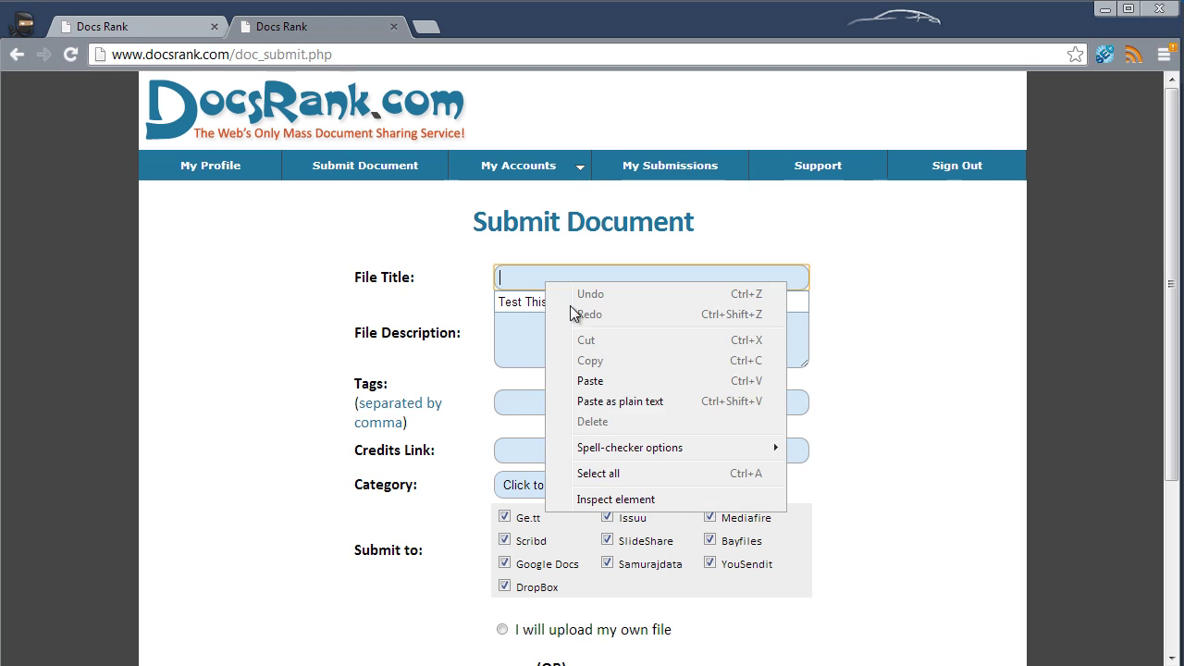
{"action": "left_click", "coordinate": [581, 377]}
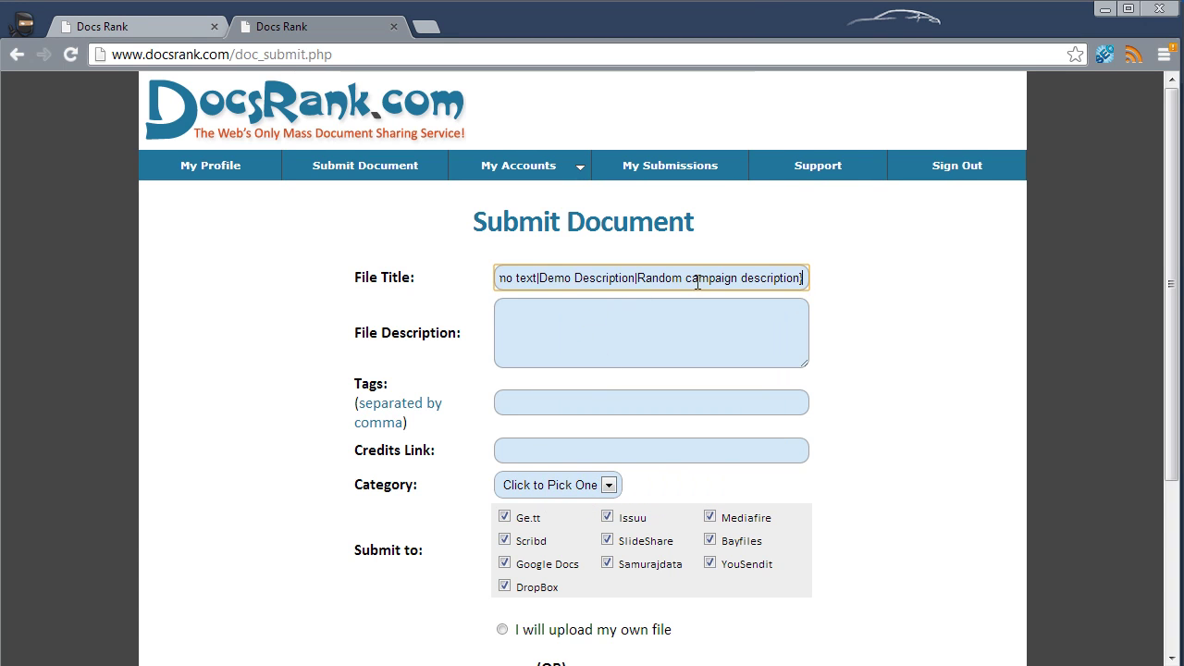
{"action": "left_click", "coordinate": [540, 326]}
{"action": "right_click", "coordinate": [550, 322]}
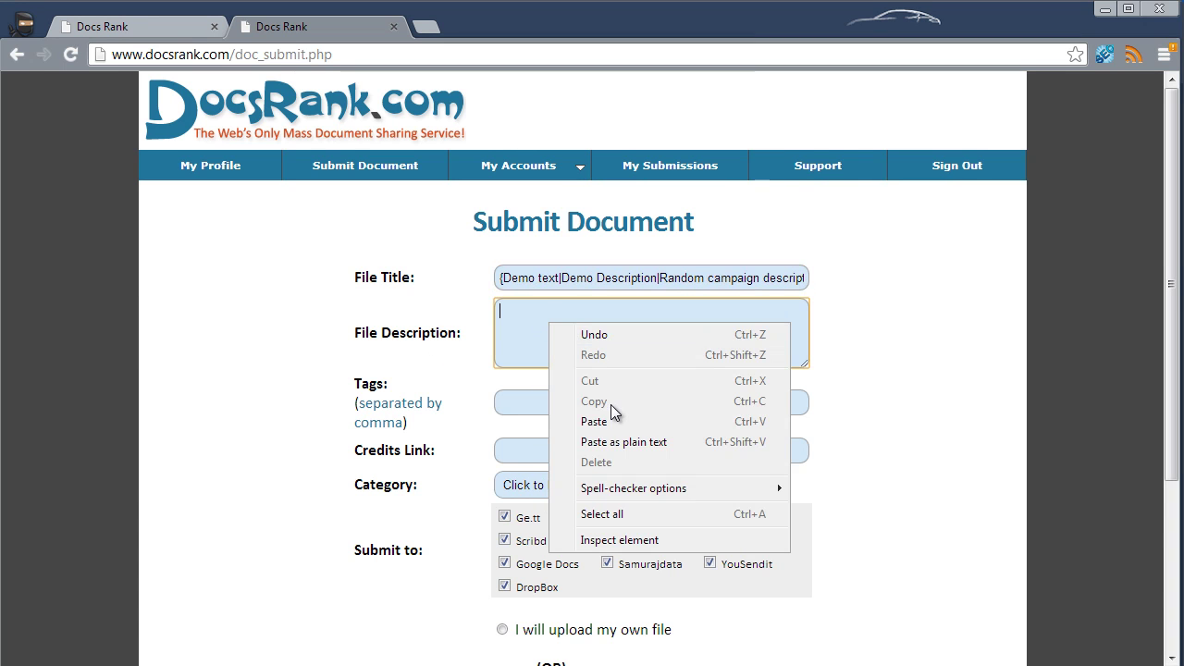
{"action": "left_click", "coordinate": [613, 420]}
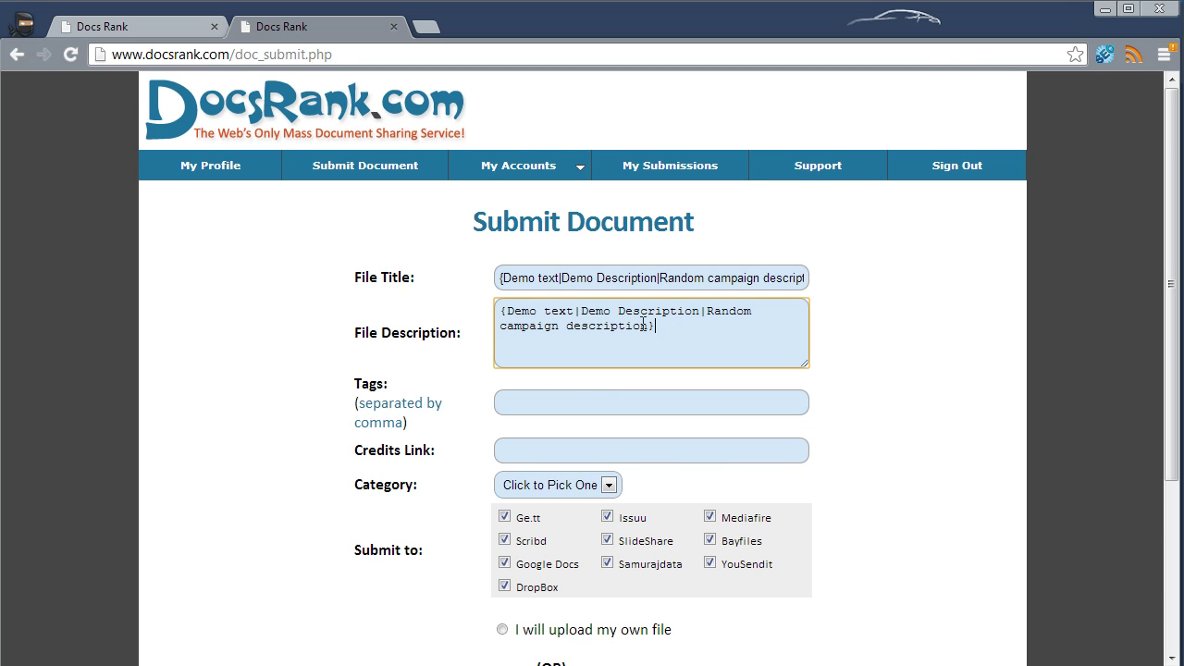
{"action": "scroll", "coordinate": [555, 336], "scroll_direction": "down", "scroll_amount": 1}
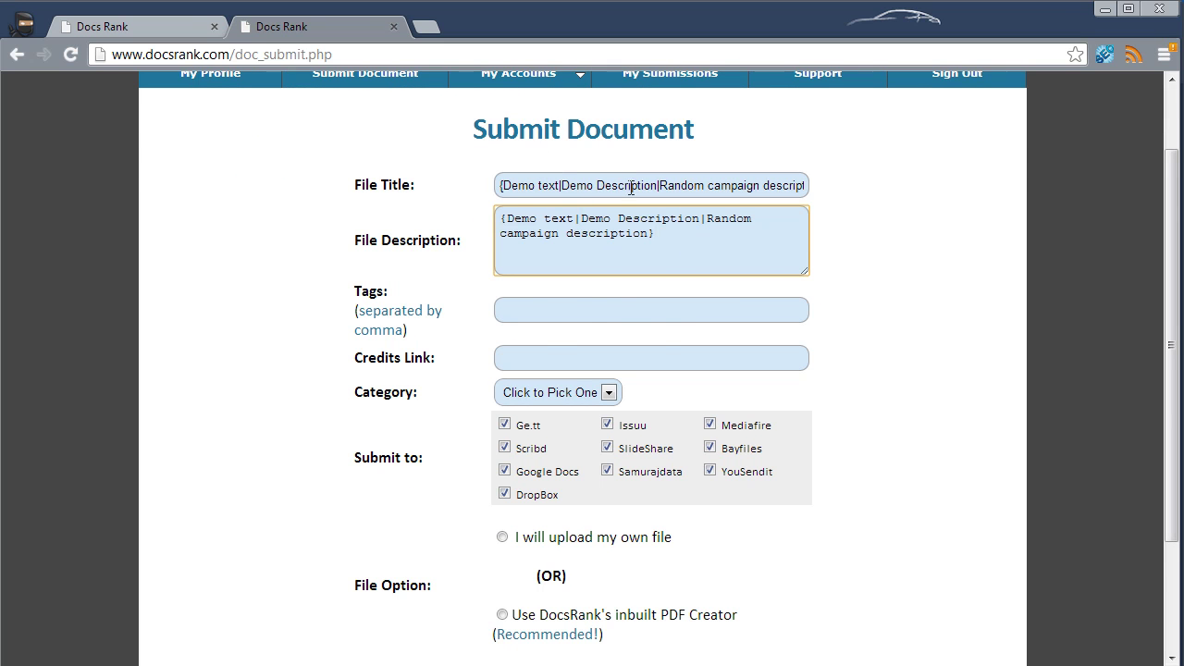
{"action": "scroll", "coordinate": [631, 188], "scroll_direction": "up", "scroll_amount": 1}
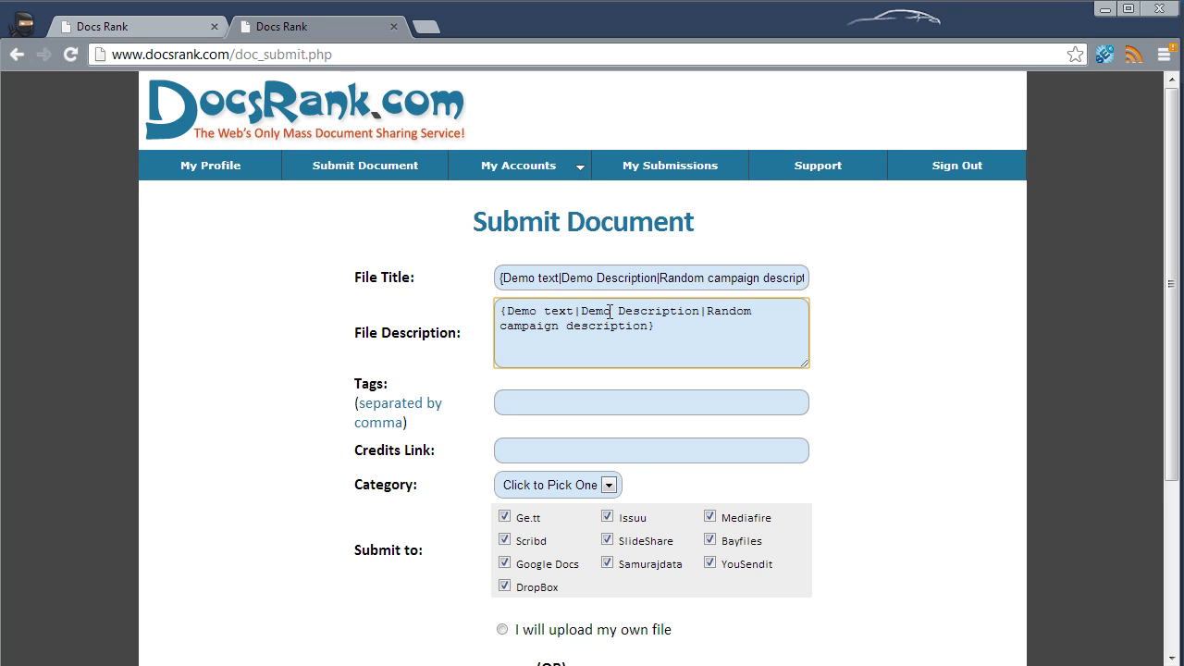
{"action": "left_click", "coordinate": [565, 403]}
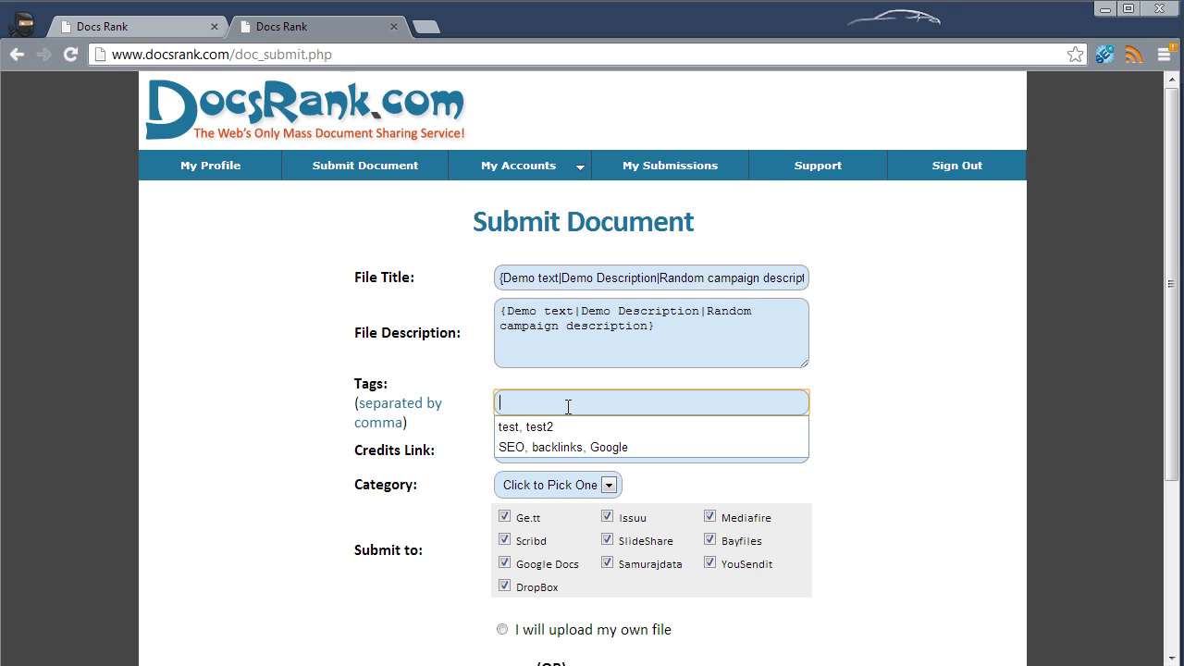
{"action": "left_click", "coordinate": [565, 426]}
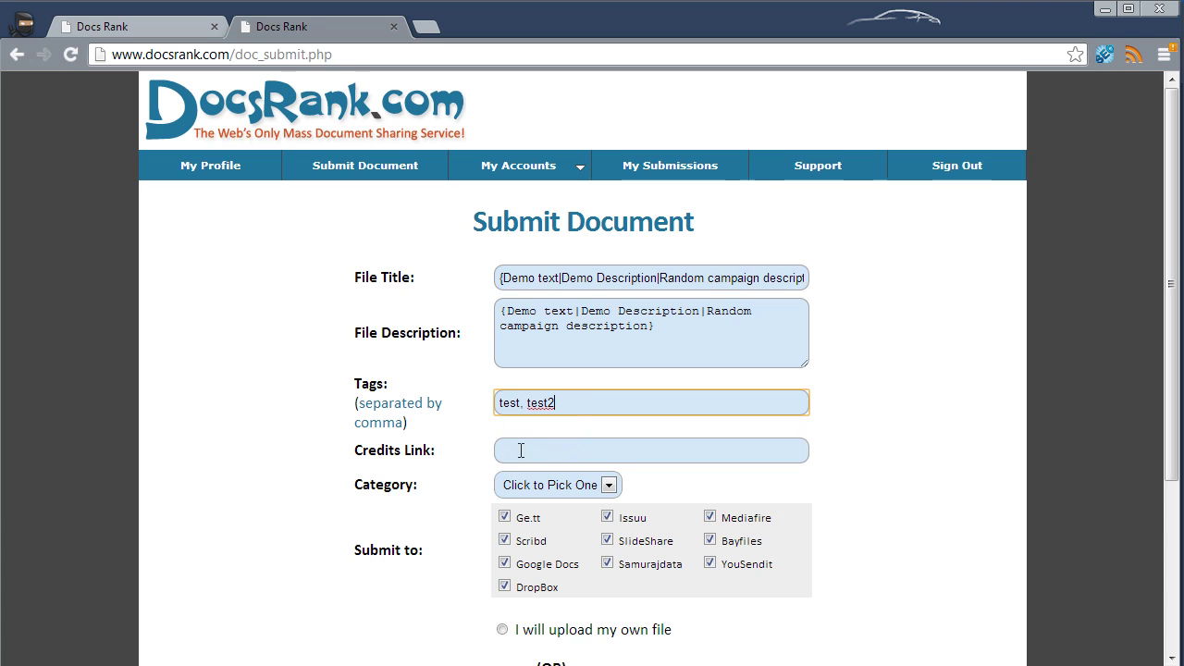
{"action": "left_click", "coordinate": [526, 448]}
{"action": "left_click", "coordinate": [525, 449]}
{"action": "left_click", "coordinate": [536, 474]}
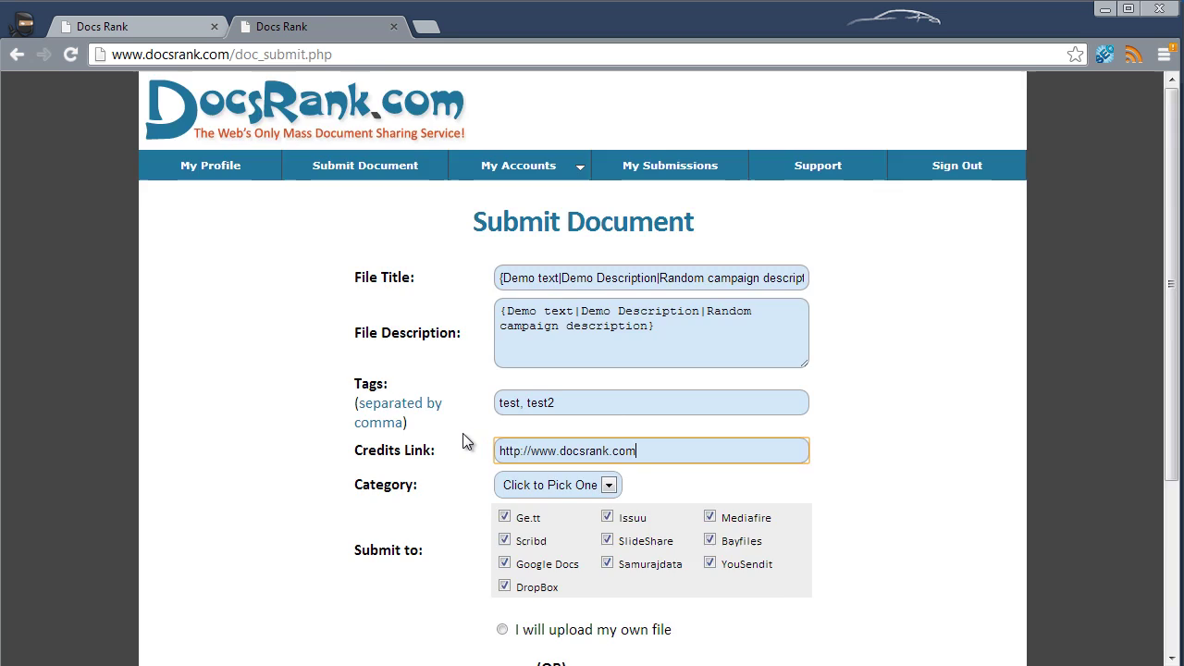
Step: Set the document's category to General
{"action": "scroll", "coordinate": [463, 435], "scroll_direction": "down", "scroll_amount": 2}
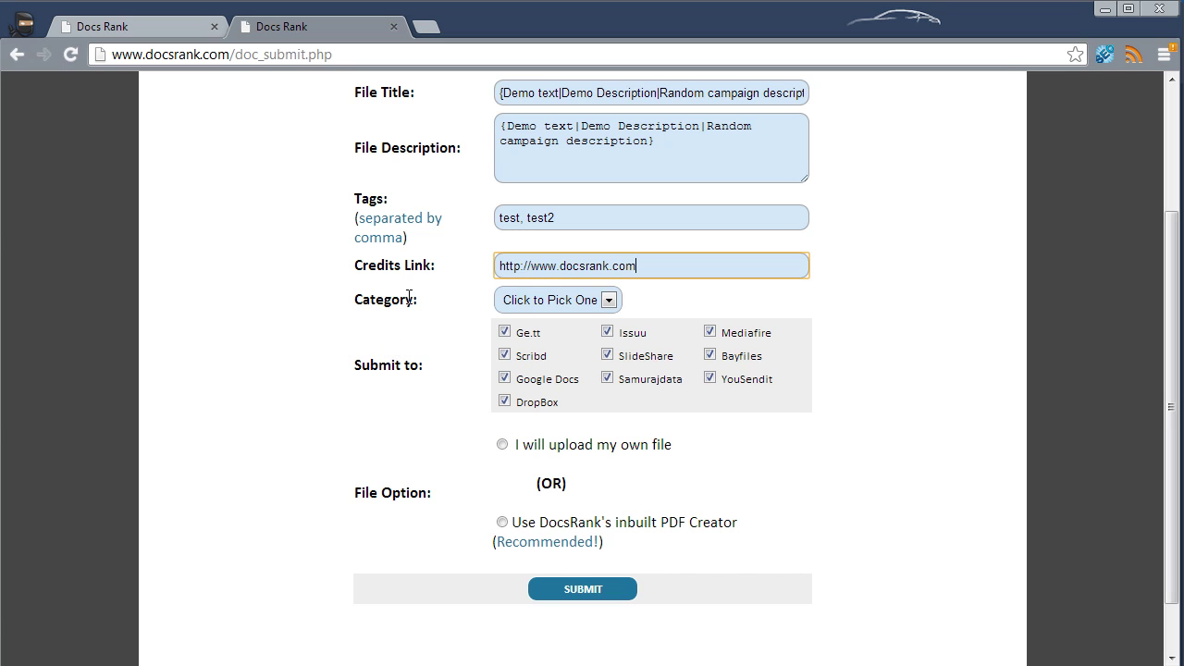
{"action": "left_click", "coordinate": [582, 301]}
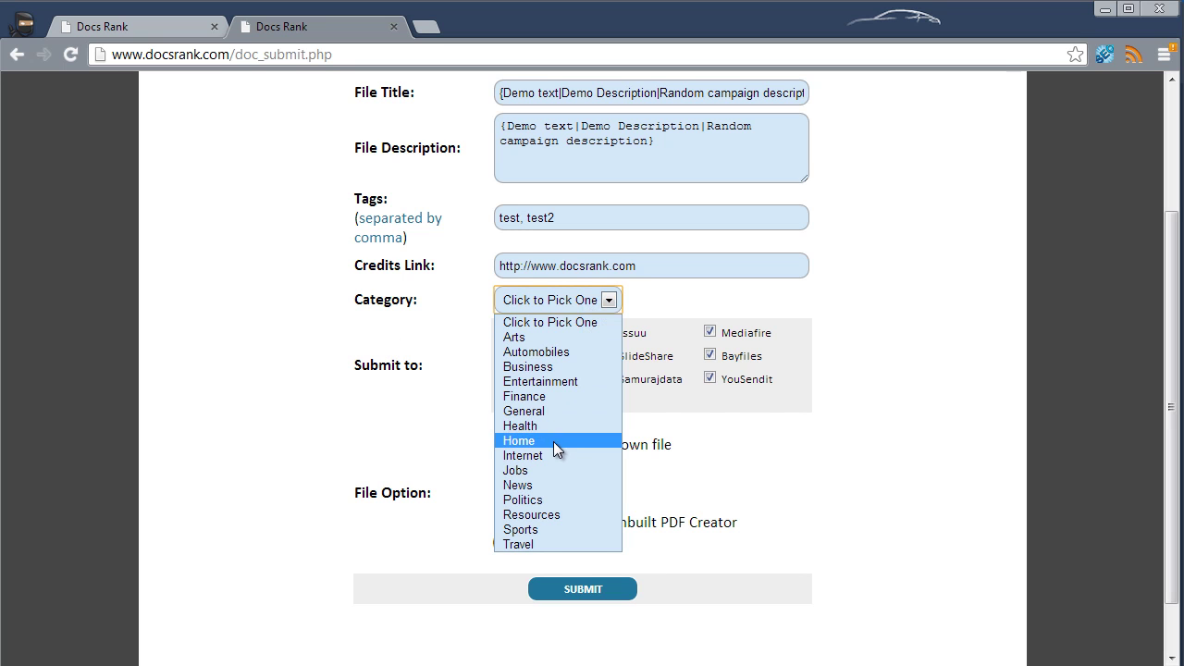
{"action": "left_click", "coordinate": [548, 410]}
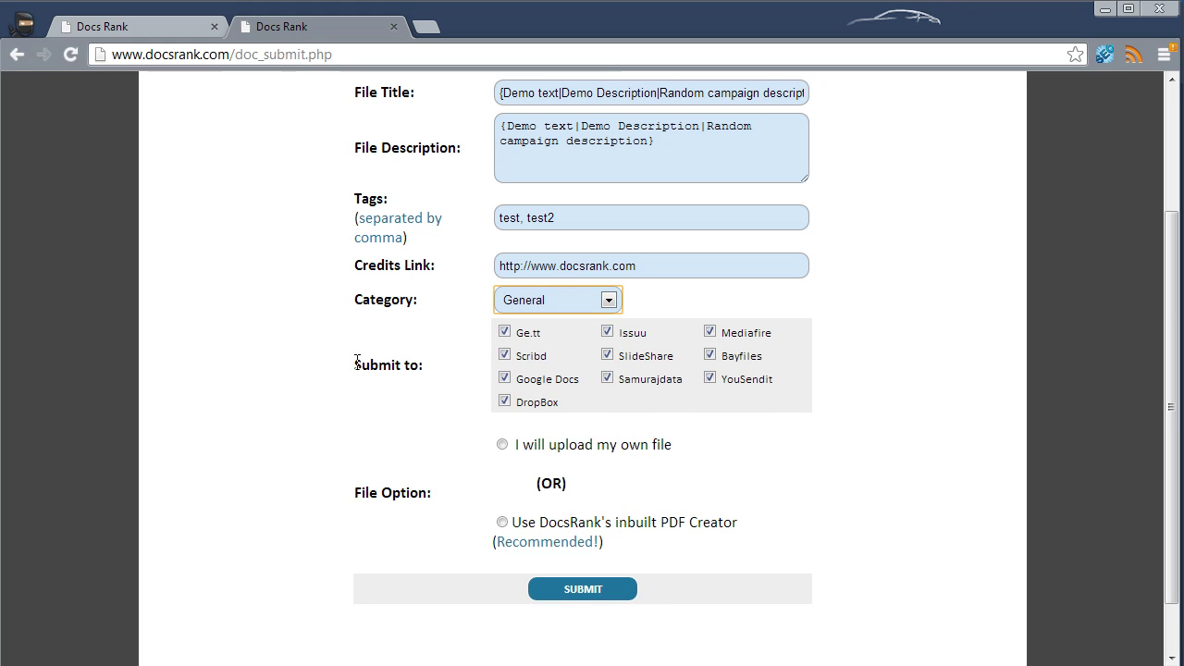
Step: Exclude DropBox, YouSendit and SlideShare from the sites the document is submitted to
{"action": "left_click", "coordinate": [505, 401]}
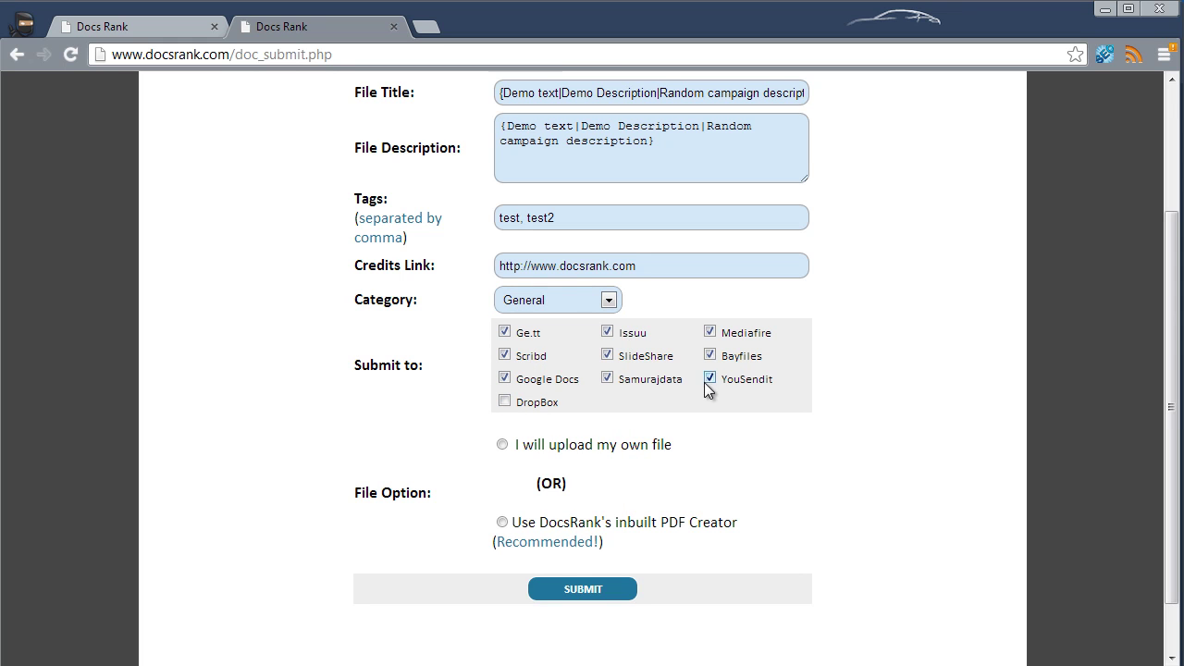
{"action": "left_click", "coordinate": [709, 378]}
{"action": "left_click", "coordinate": [608, 357]}
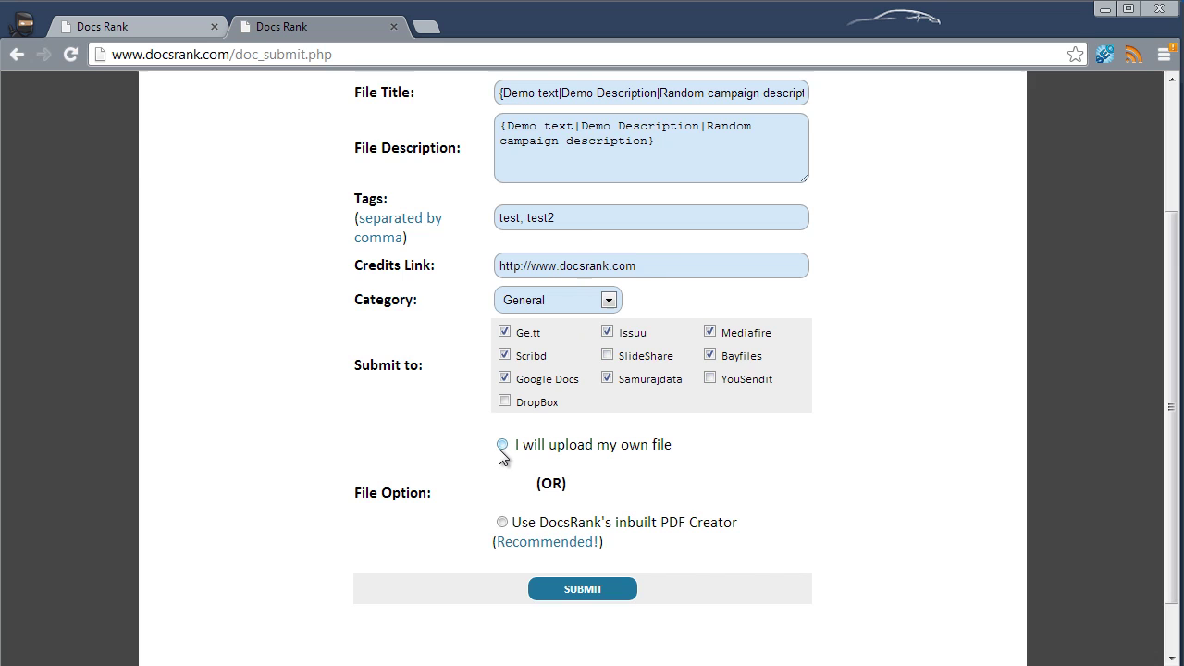
Step: Choose the file option for uploading an own file and view its file requirements
{"action": "scroll", "coordinate": [587, 487], "scroll_direction": "up", "scroll_amount": 2}
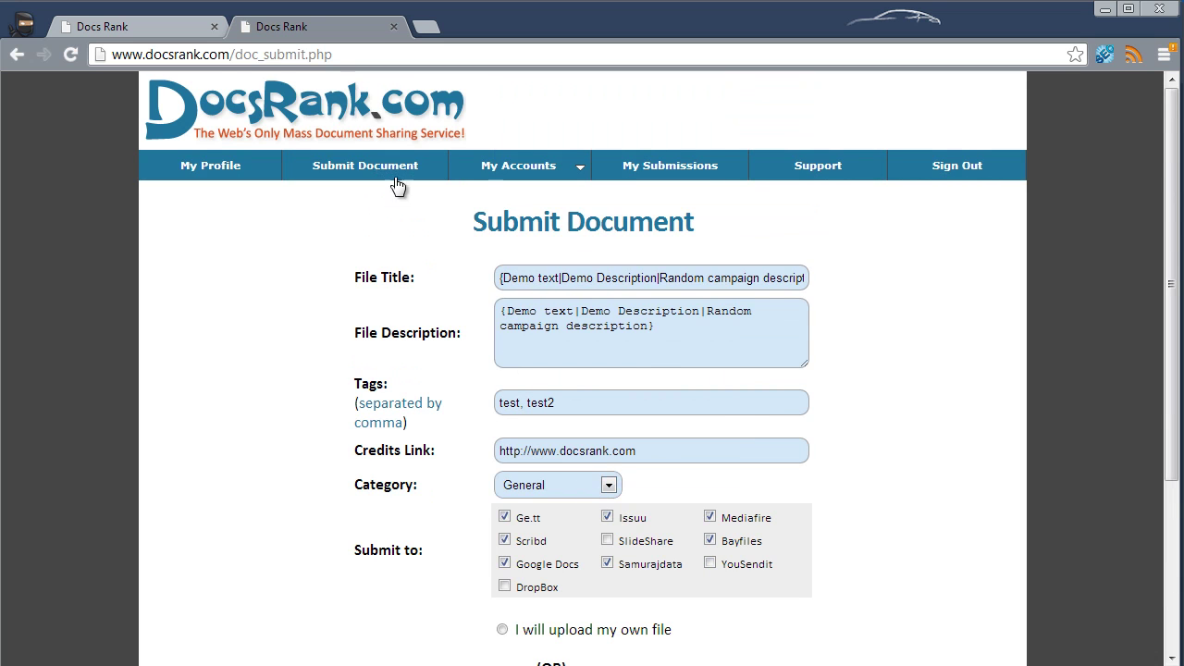
{"action": "scroll", "coordinate": [442, 450], "scroll_direction": "down", "scroll_amount": 3}
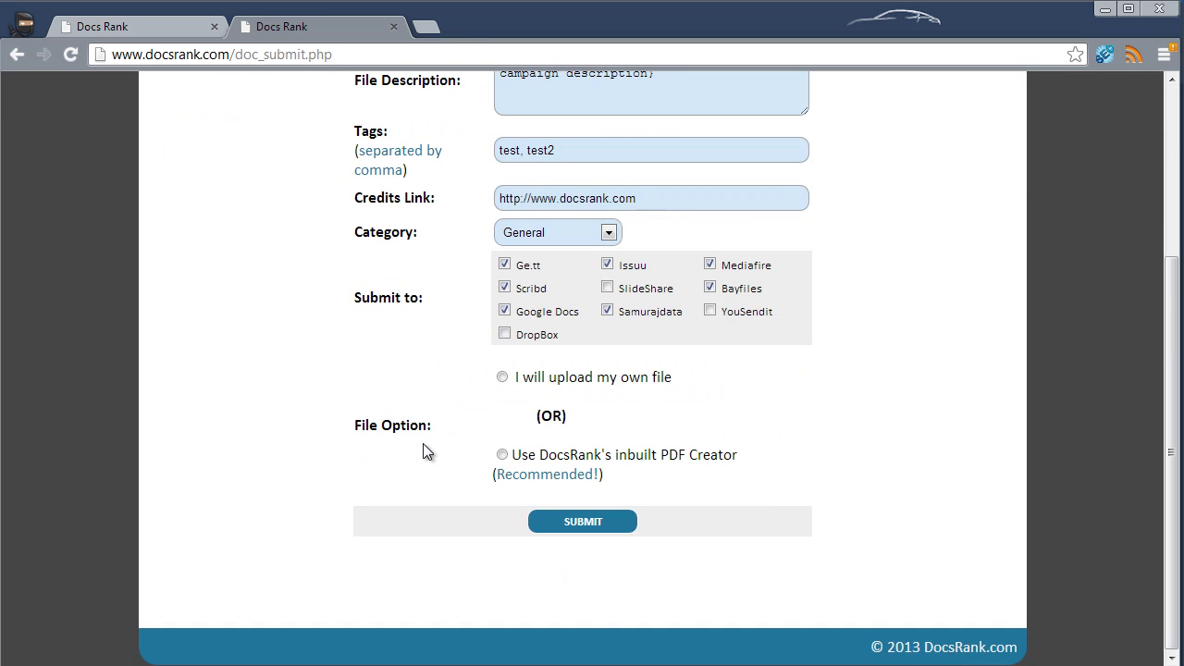
{"action": "left_click", "coordinate": [502, 379]}
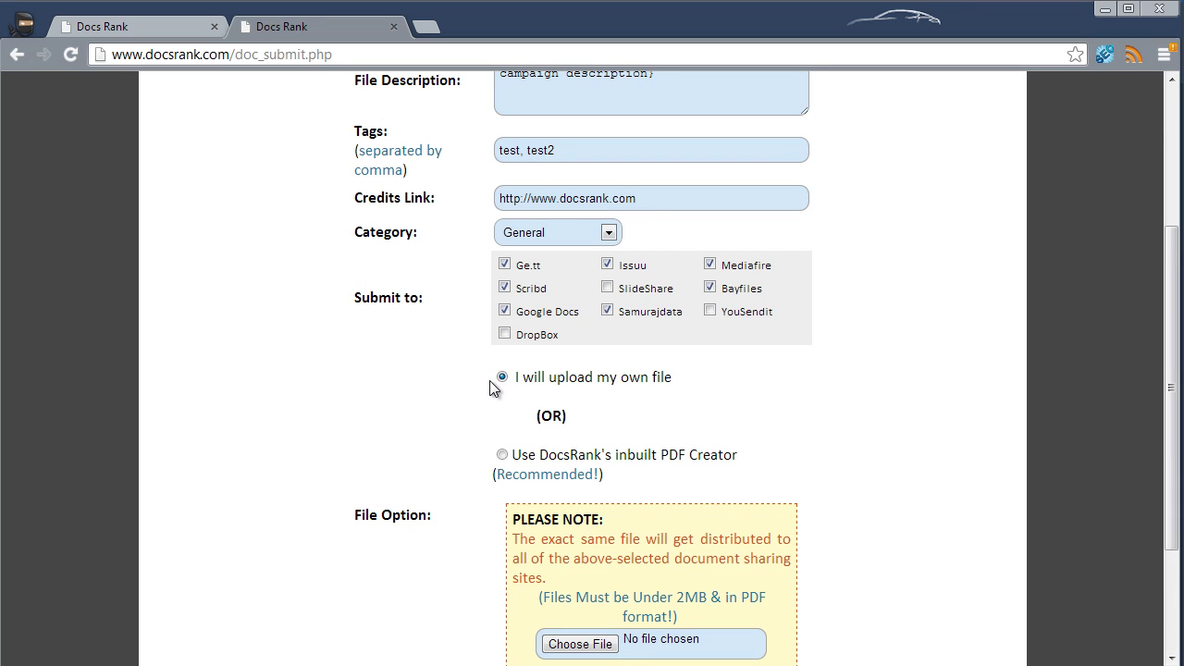
{"action": "scroll", "coordinate": [490, 384], "scroll_direction": "down", "scroll_amount": 2}
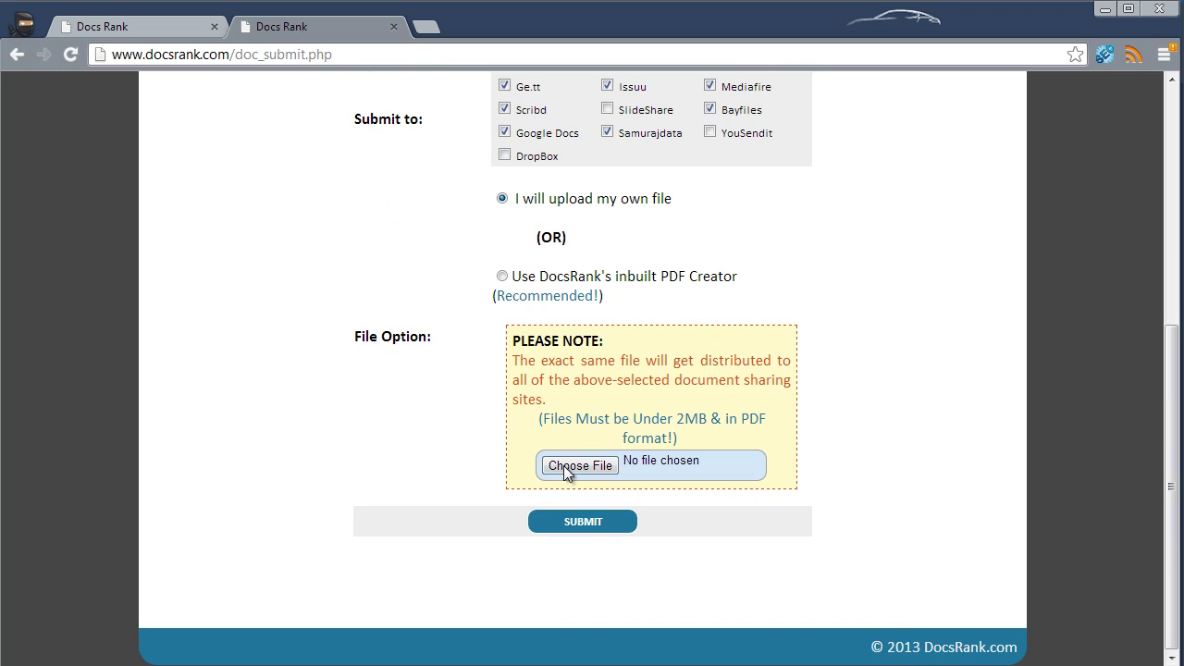
Step: Choose DocsRank's inbuilt PDF Creator as the file option and submit the form
{"action": "left_click", "coordinate": [503, 277]}
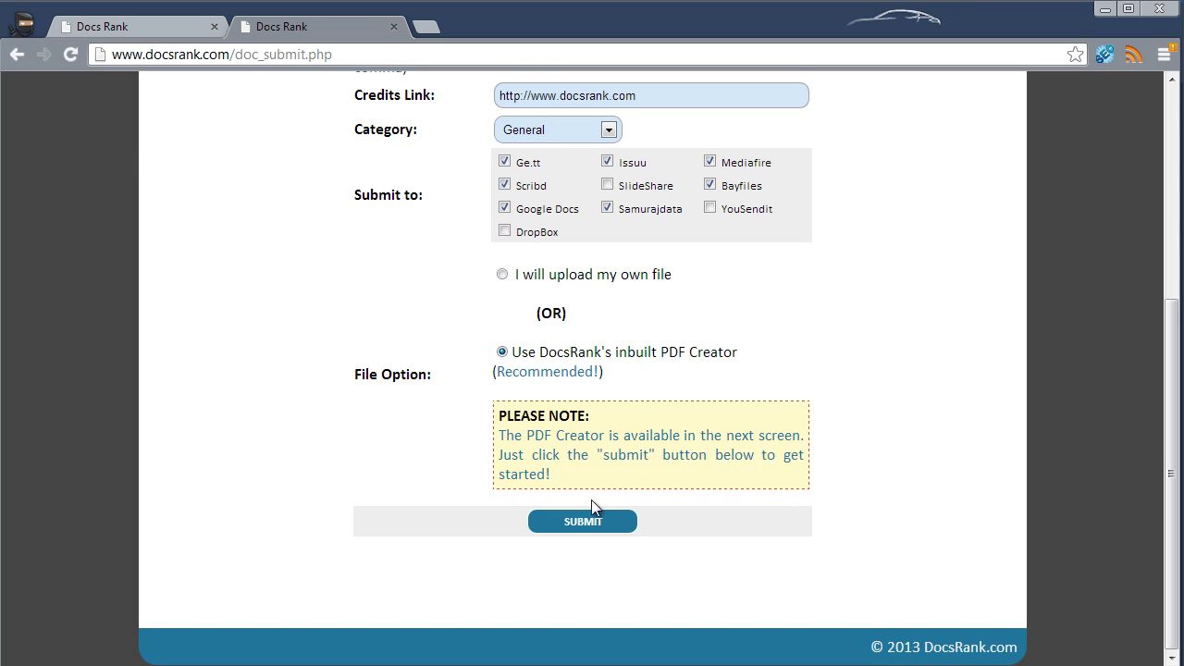
{"action": "left_click", "coordinate": [595, 524]}
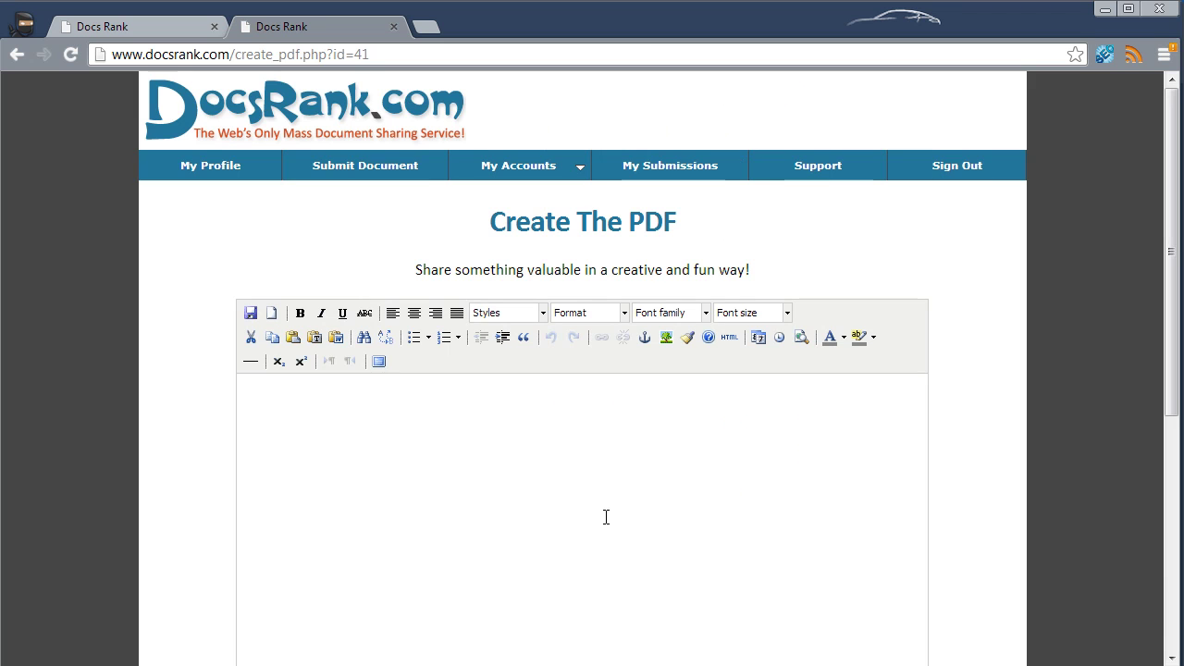
Step: Enter "{Demo text|Demo Description|Random campaign description}" as the body text of the PDF
{"action": "scroll", "coordinate": [583, 459], "scroll_direction": "down", "scroll_amount": 2}
{"action": "left_click", "coordinate": [583, 455]}
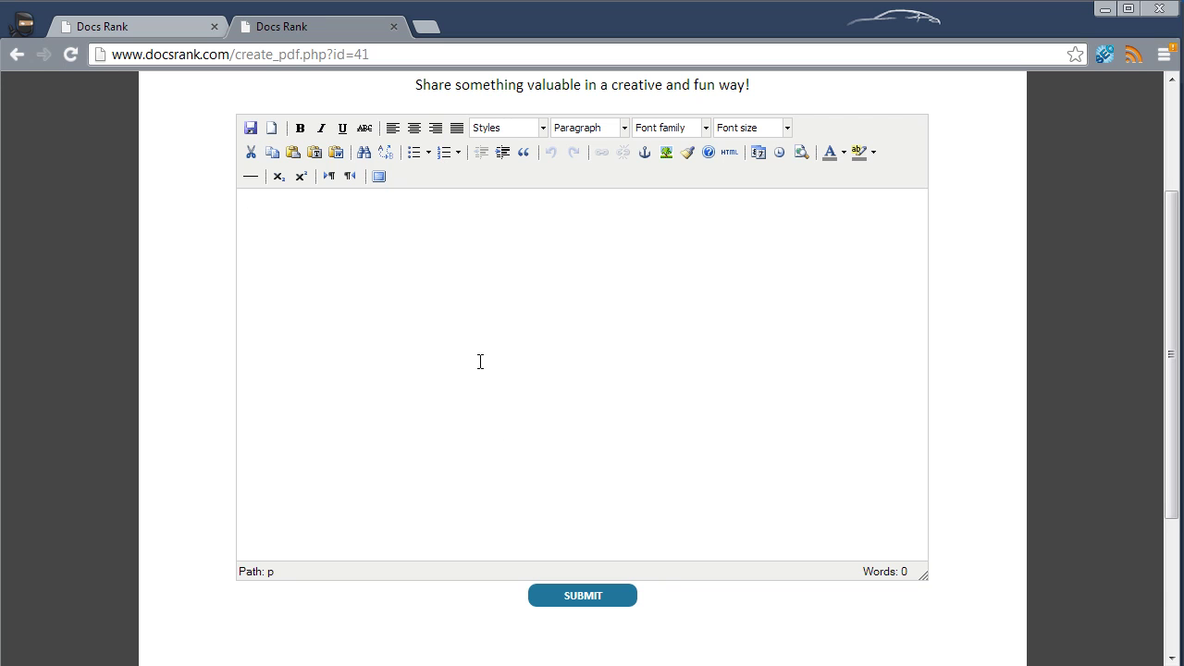
{"action": "type", "text": "{Demo text|Demo Description|Random campaign description}"}
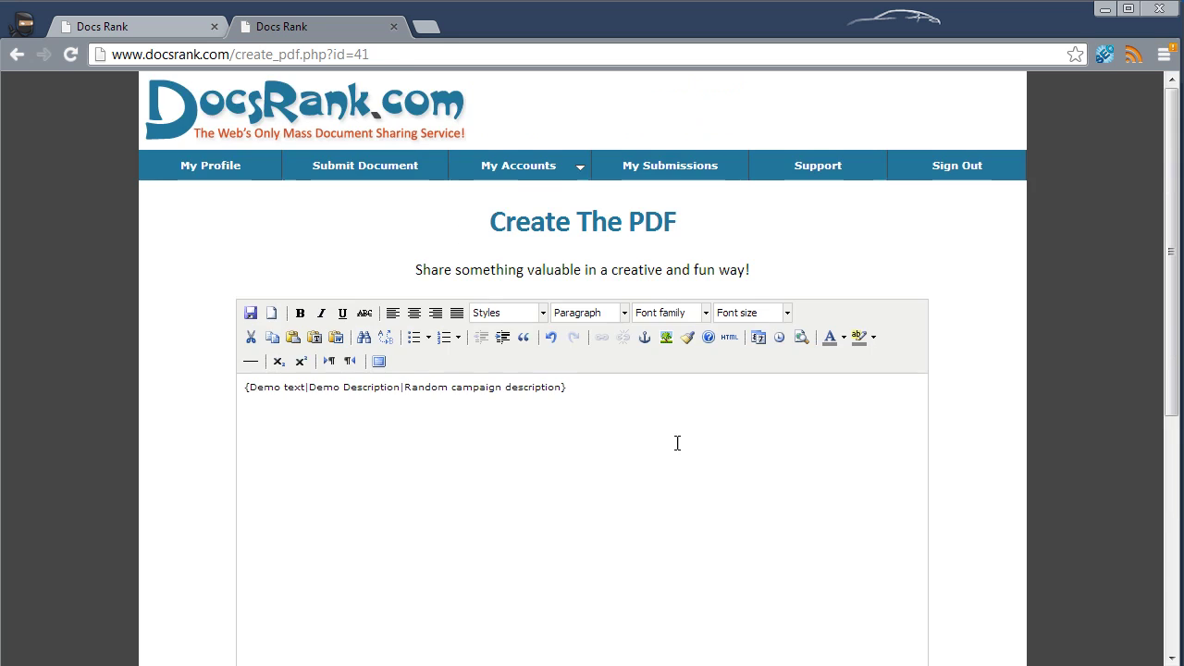
Step: Examine the note beneath the PDF editor about spinning content and the supported spintax format
{"action": "scroll", "coordinate": [676, 441], "scroll_direction": "up", "scroll_amount": 2}
{"action": "scroll", "coordinate": [695, 442], "scroll_direction": "down", "scroll_amount": 2}
{"action": "scroll", "coordinate": [696, 442], "scroll_direction": "down", "scroll_amount": 1}
{"action": "scroll", "coordinate": [695, 442], "scroll_direction": "up", "scroll_amount": 2}
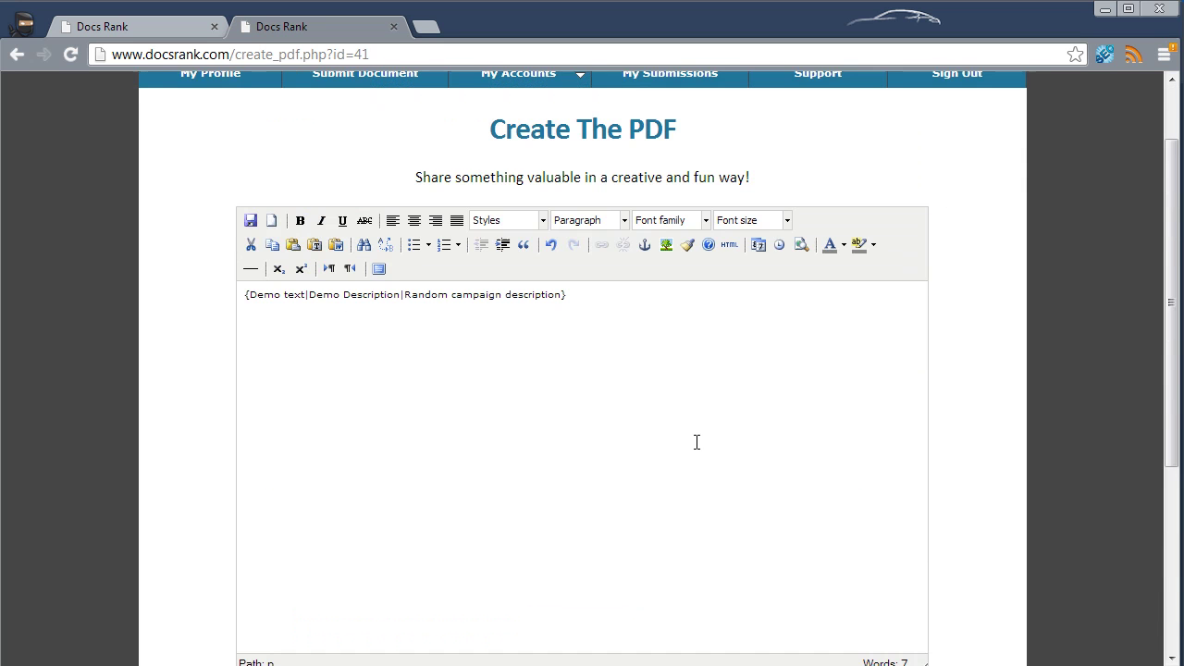
{"action": "scroll", "coordinate": [647, 440], "scroll_direction": "down", "scroll_amount": 3}
{"action": "left_click_drag", "start_coordinate": [350, 491], "coordinate": [767, 548]}
{"action": "scroll", "coordinate": [751, 548], "scroll_direction": "up", "scroll_amount": 1}
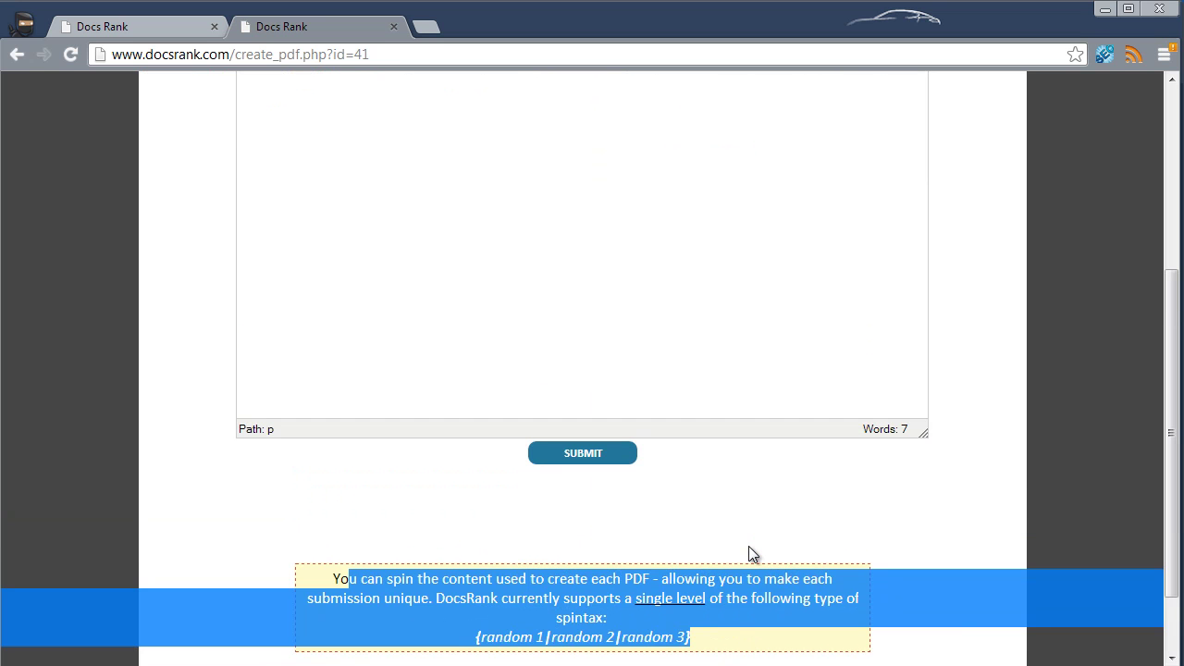
{"action": "scroll", "coordinate": [746, 551], "scroll_direction": "down", "scroll_amount": 1}
{"action": "scroll", "coordinate": [746, 551], "scroll_direction": "up", "scroll_amount": 5}
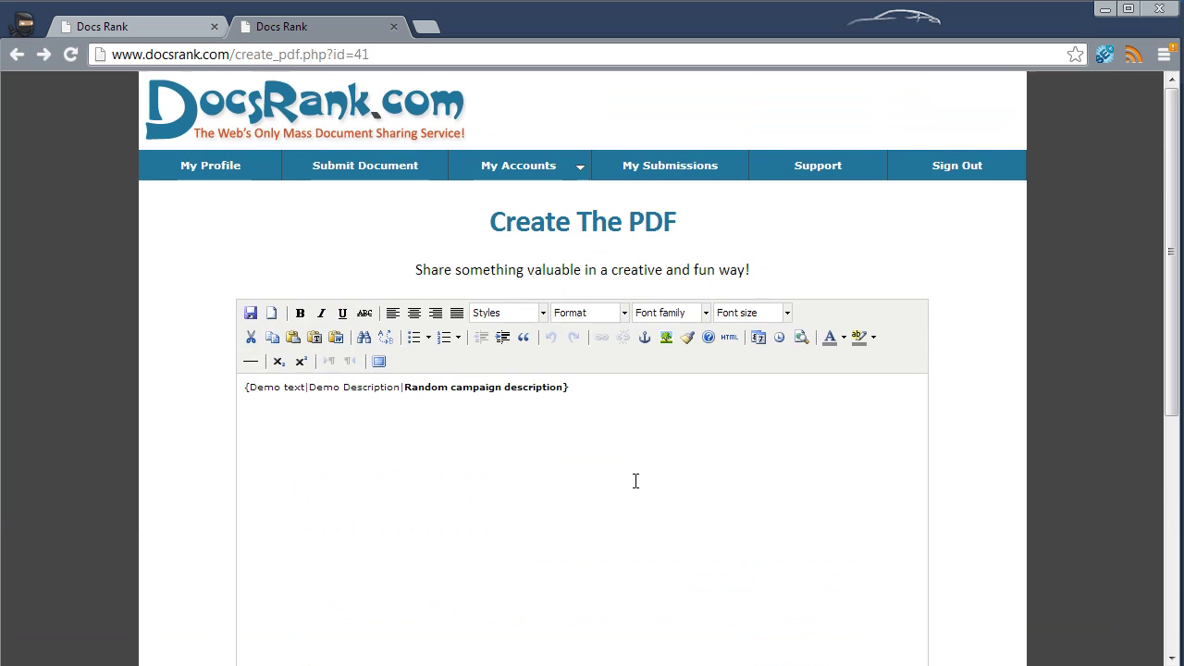
{"action": "scroll", "coordinate": [648, 479], "scroll_direction": "down", "scroll_amount": 5}
{"action": "scroll", "coordinate": [645, 481], "scroll_direction": "up", "scroll_amount": 5}
{"action": "scroll", "coordinate": [635, 475], "scroll_direction": "down", "scroll_amount": 2}
{"action": "scroll", "coordinate": [804, 428], "scroll_direction": "up", "scroll_amount": 2}
{"action": "scroll", "coordinate": [630, 573], "scroll_direction": "down", "scroll_amount": 2}
{"action": "scroll", "coordinate": [619, 399], "scroll_direction": "up", "scroll_amount": 2}
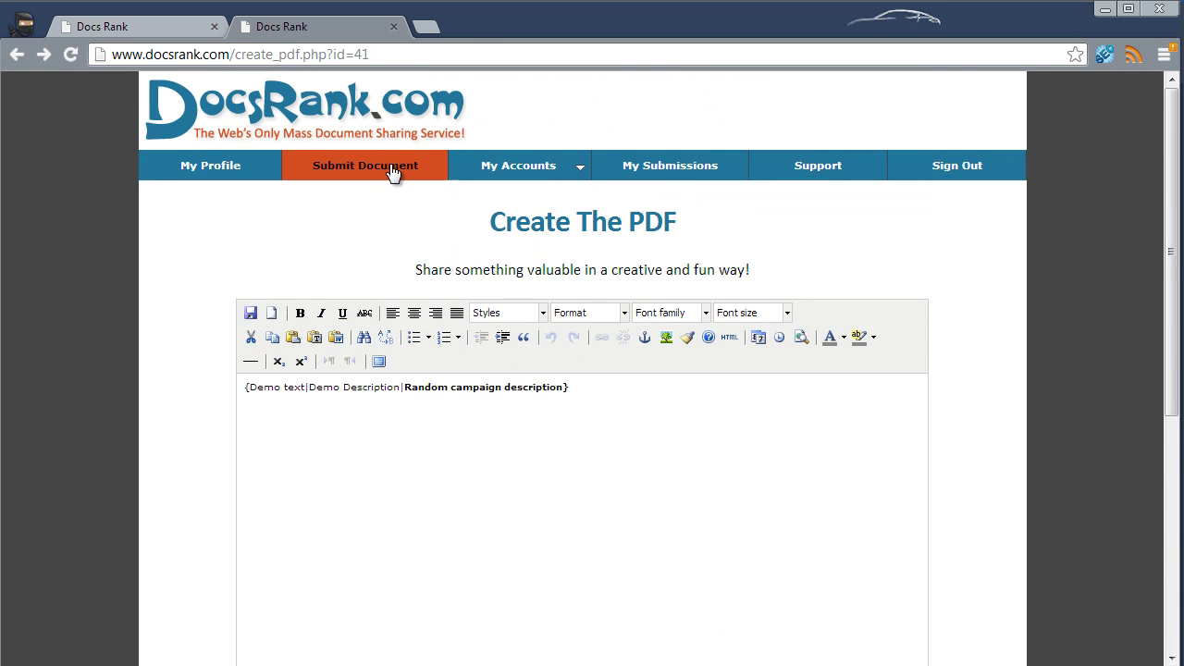
Step: View the list of document sharing accounts and check the newest submission's Create PDF link in the submissions list
{"action": "left_click", "coordinate": [499, 164]}
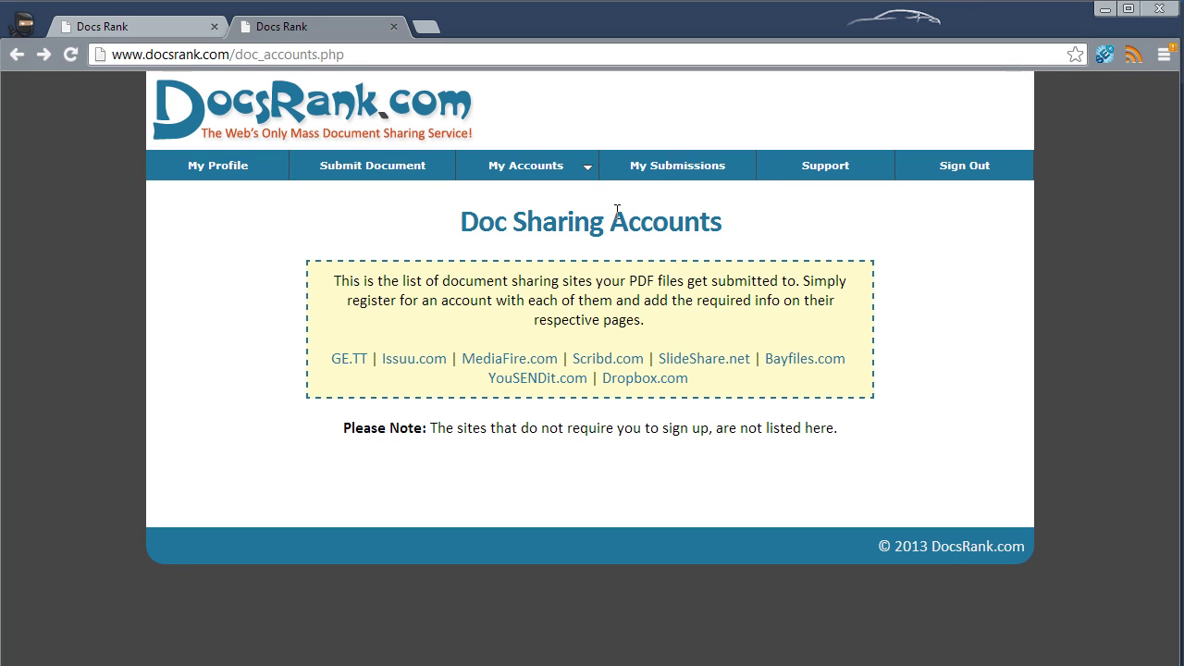
{"action": "left_click", "coordinate": [652, 169]}
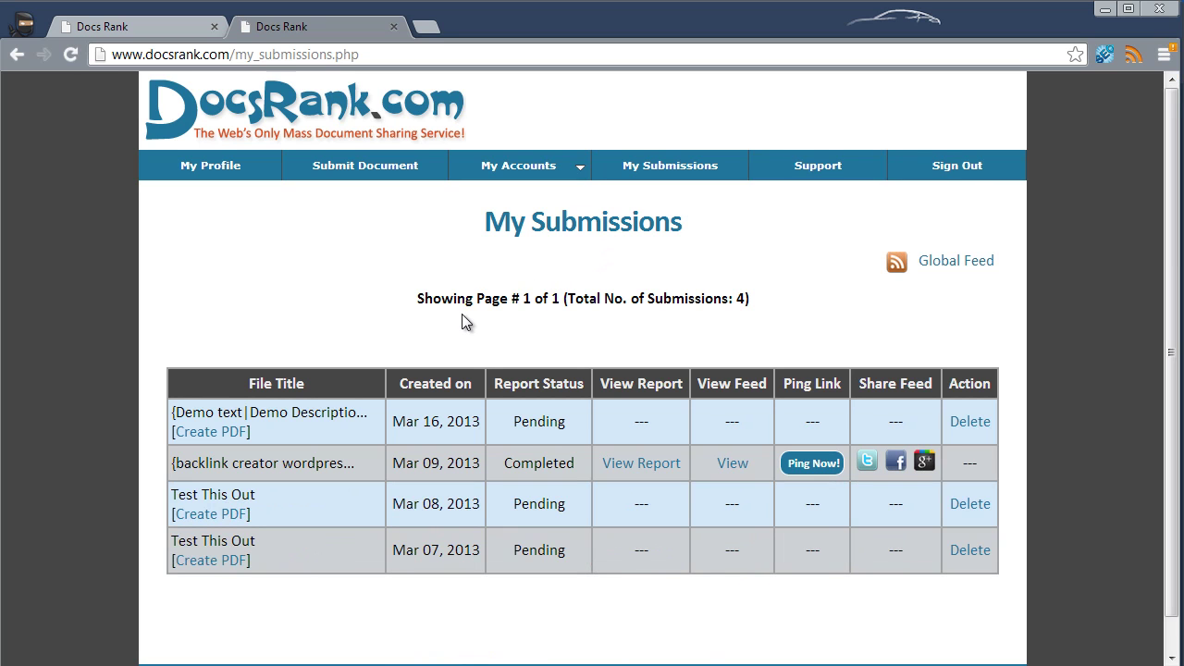
{"action": "left_click_drag", "start_coordinate": [274, 435], "coordinate": [182, 433]}
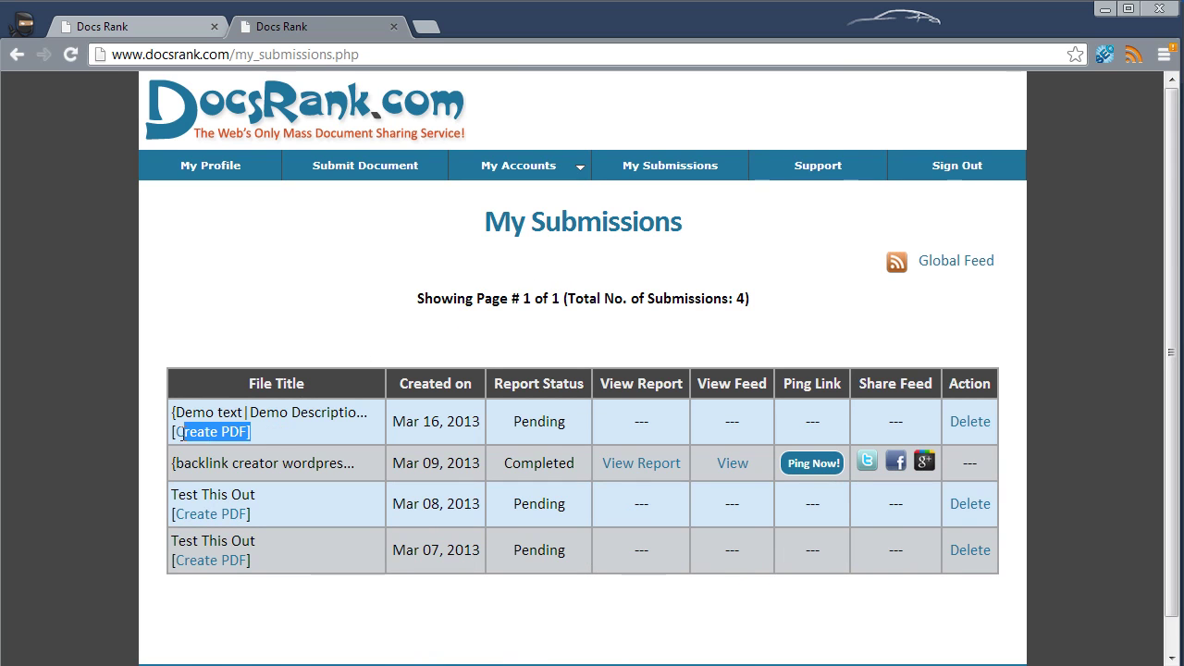
{"action": "left_click", "coordinate": [328, 430]}
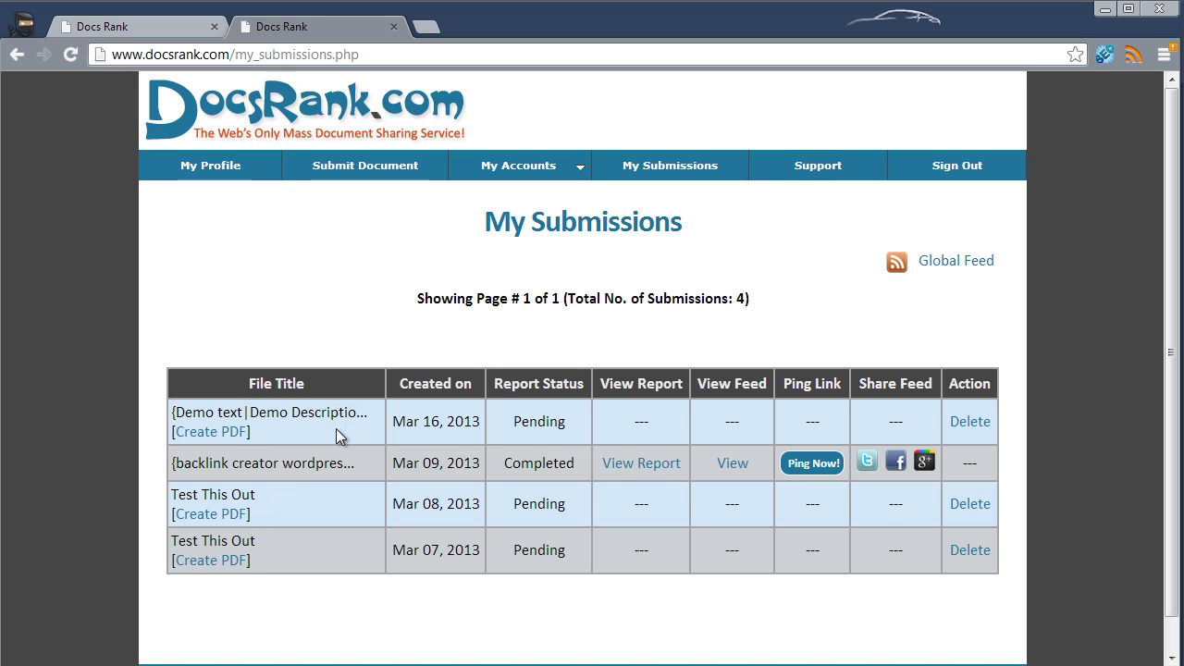
Step: Open the report of the completed backlink creator submission and review its campaign details and submission URLs
{"action": "left_click", "coordinate": [654, 471]}
{"action": "scroll", "coordinate": [539, 350], "scroll_direction": "down", "scroll_amount": 2}
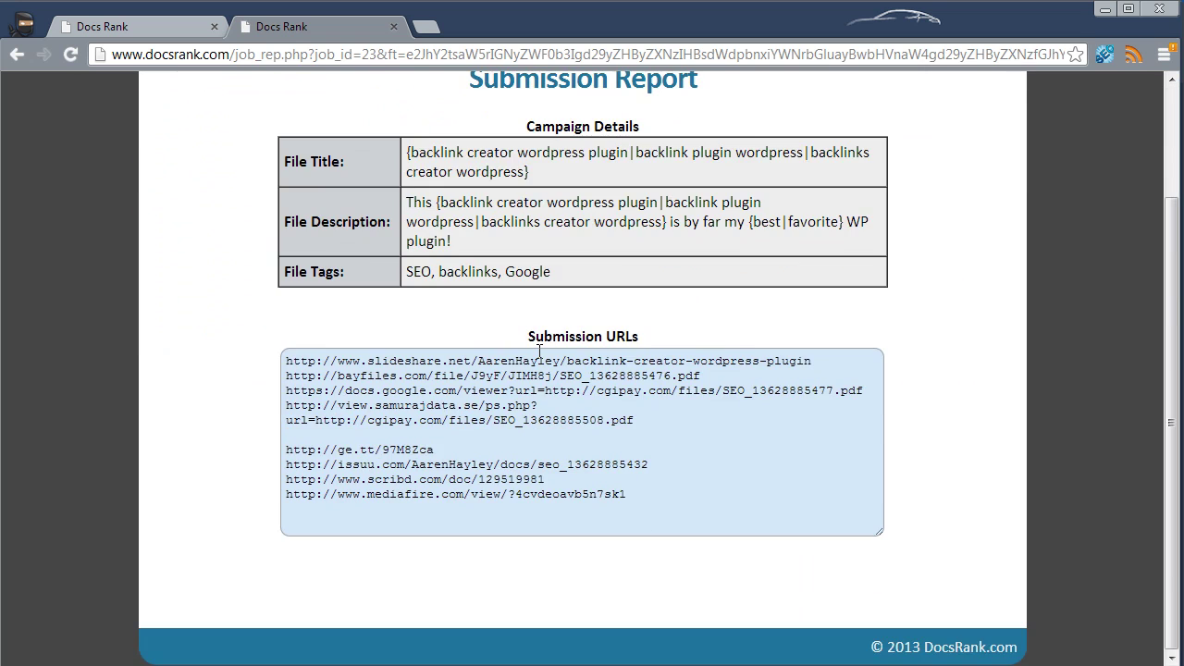
{"action": "scroll", "coordinate": [539, 350], "scroll_direction": "up", "scroll_amount": 2}
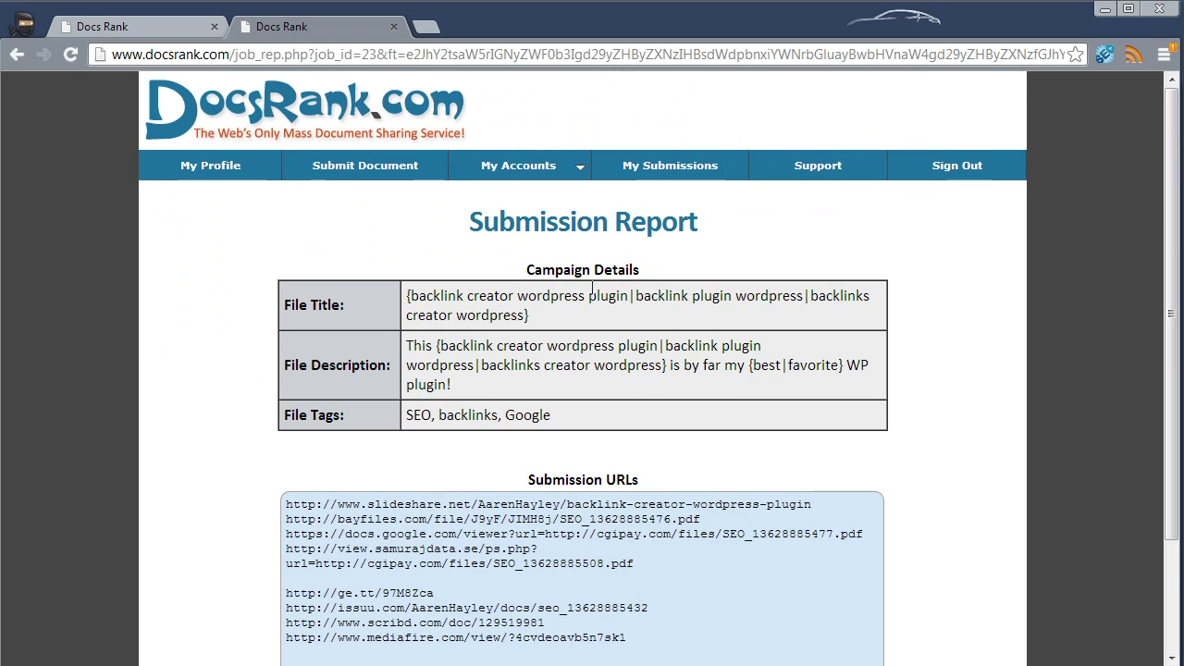
{"action": "scroll", "coordinate": [710, 587], "scroll_direction": "down", "scroll_amount": 3}
{"action": "scroll", "coordinate": [873, 598], "scroll_direction": "up", "scroll_amount": 3}
Step: Return to the submissions list, ping the completed backlink creator campaign's feed and review the list's sharing and delete options
{"action": "left_click", "coordinate": [683, 180]}
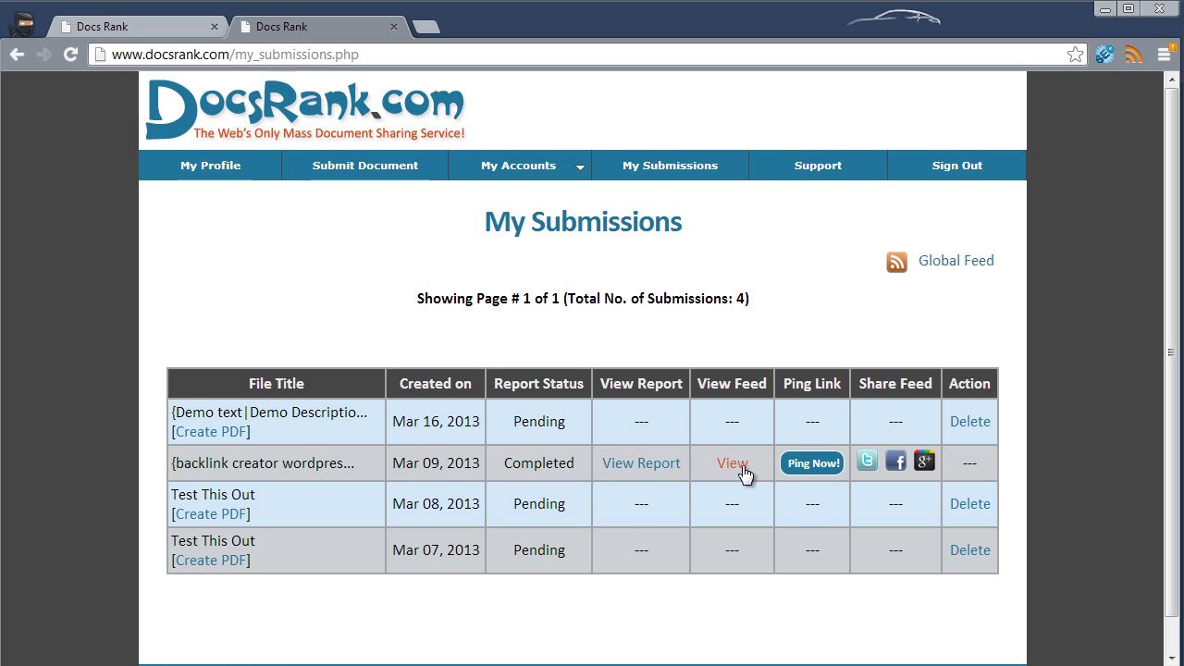
{"action": "left_click", "coordinate": [821, 465]}
{"action": "scroll", "coordinate": [819, 469], "scroll_direction": "down", "scroll_amount": 2}
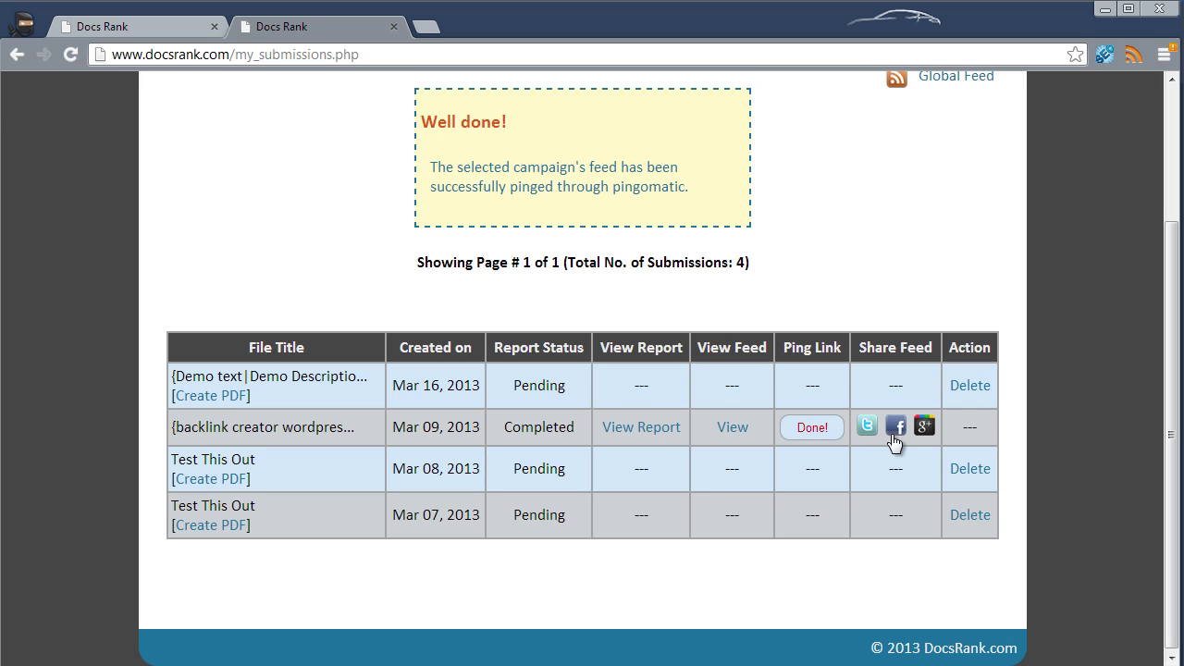
{"action": "scroll", "coordinate": [950, 436], "scroll_direction": "up", "scroll_amount": 1}
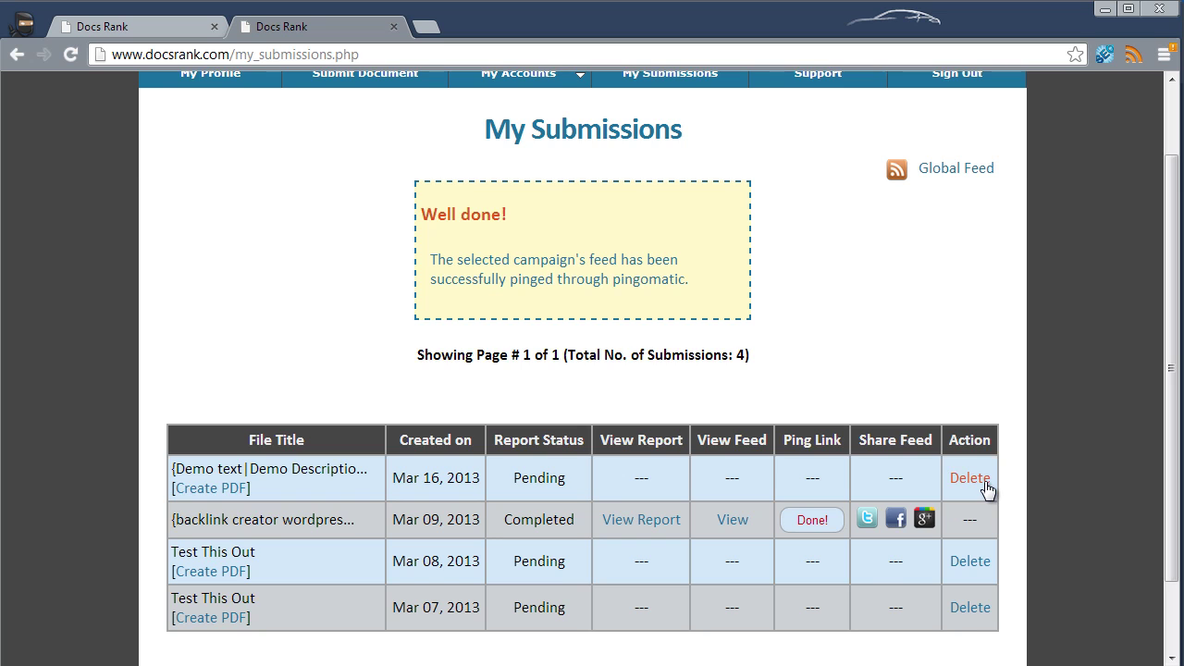
{"action": "scroll", "coordinate": [784, 421], "scroll_direction": "up", "scroll_amount": 1}
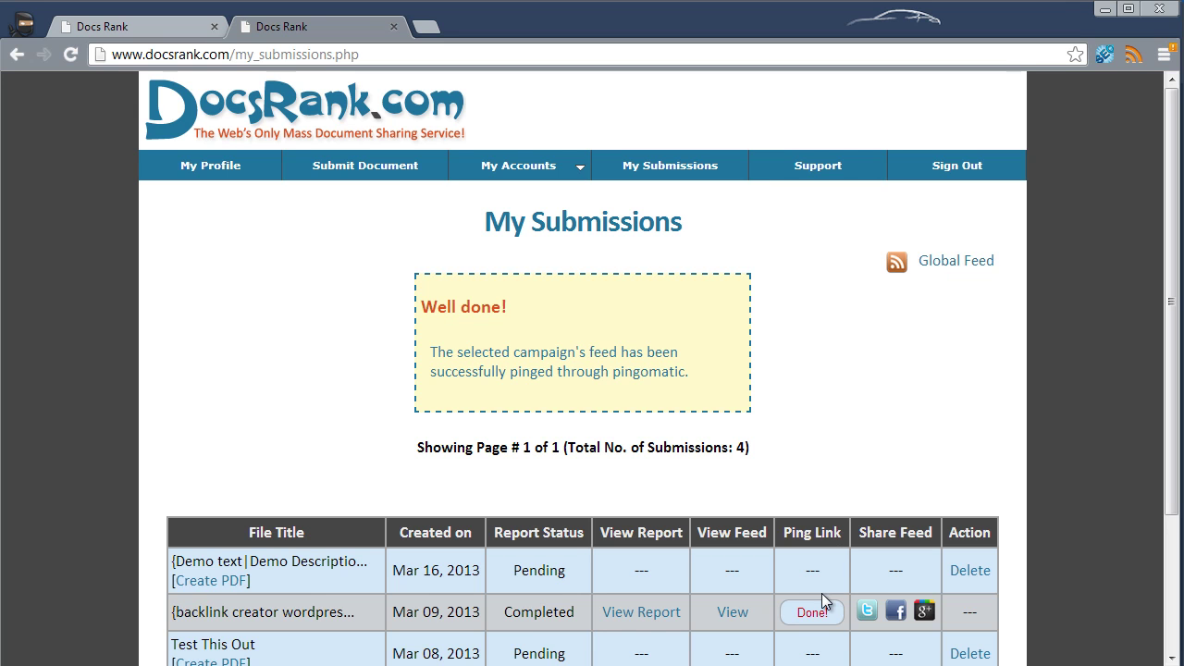
{"action": "scroll", "coordinate": [555, 508], "scroll_direction": "down", "scroll_amount": 2}
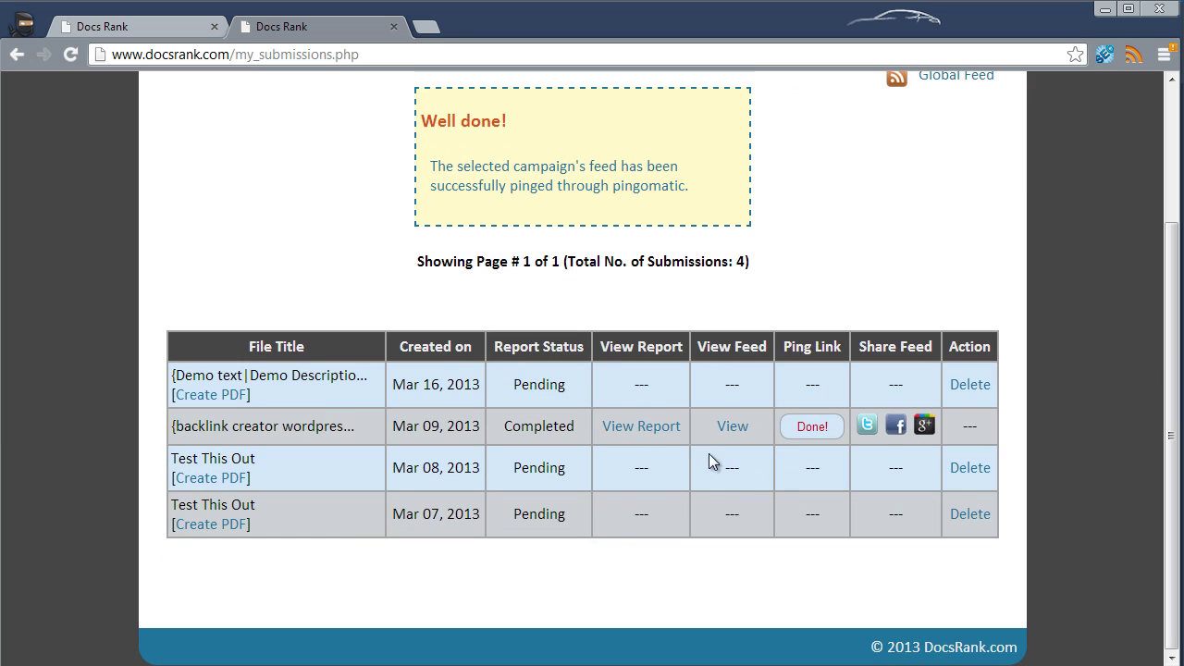
{"action": "scroll", "coordinate": [925, 305], "scroll_direction": "up", "scroll_amount": 2}
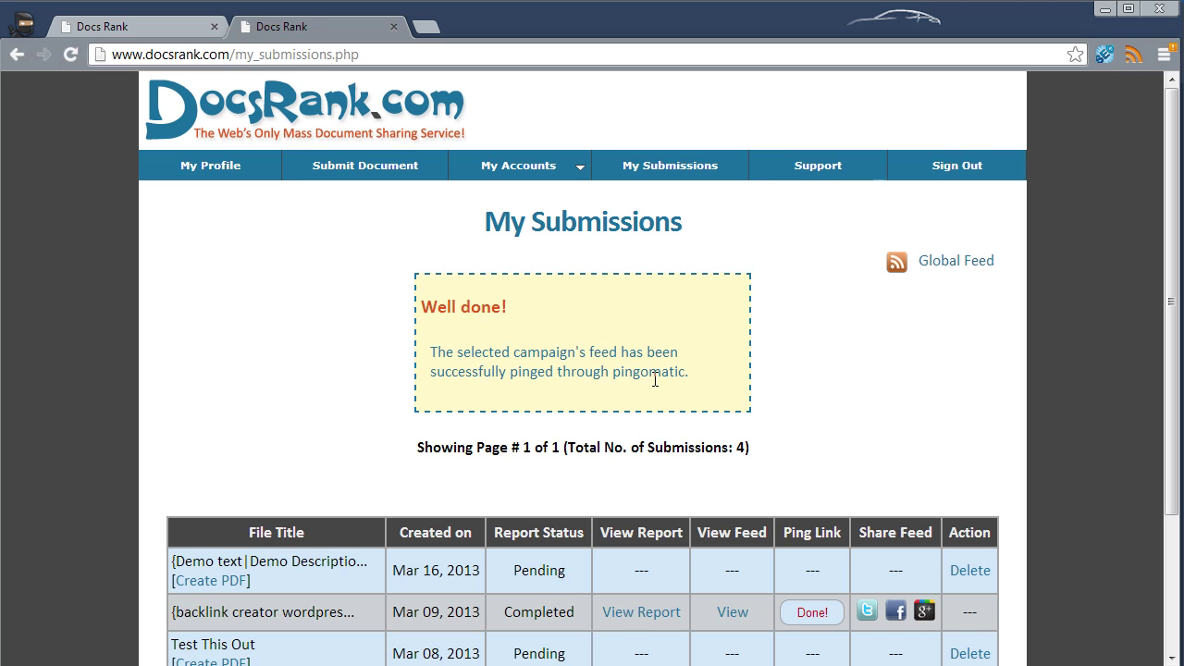
Step: View the support contact form and sign out of the members area
{"action": "left_click", "coordinate": [810, 172]}
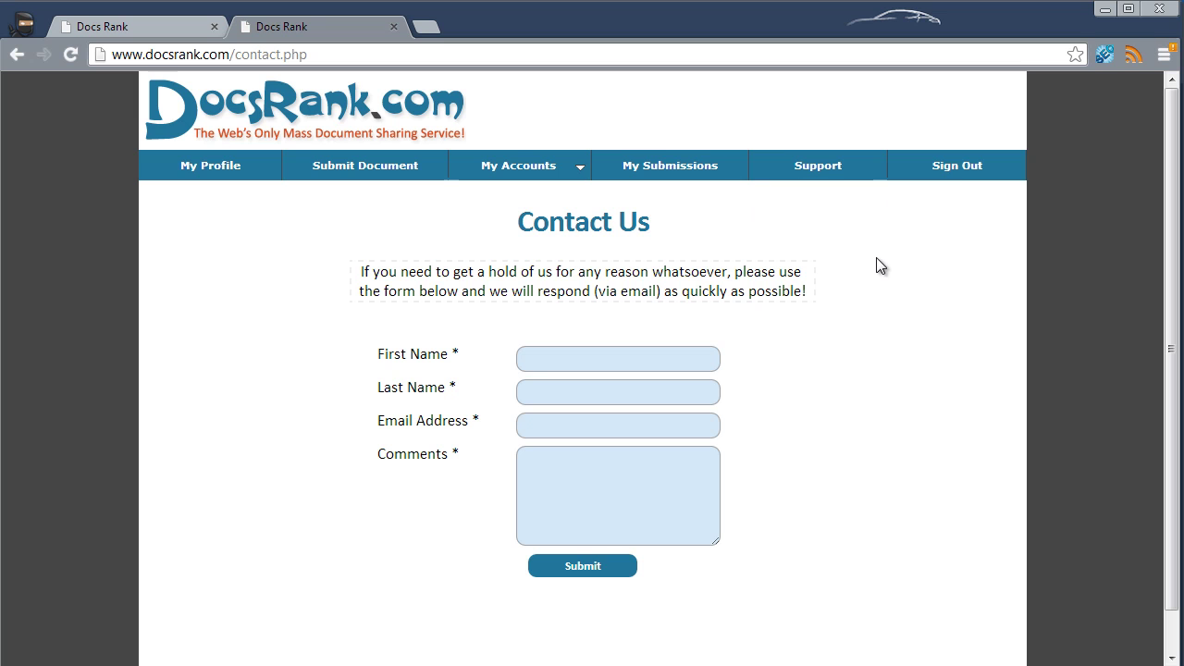
{"action": "left_click", "coordinate": [934, 176]}
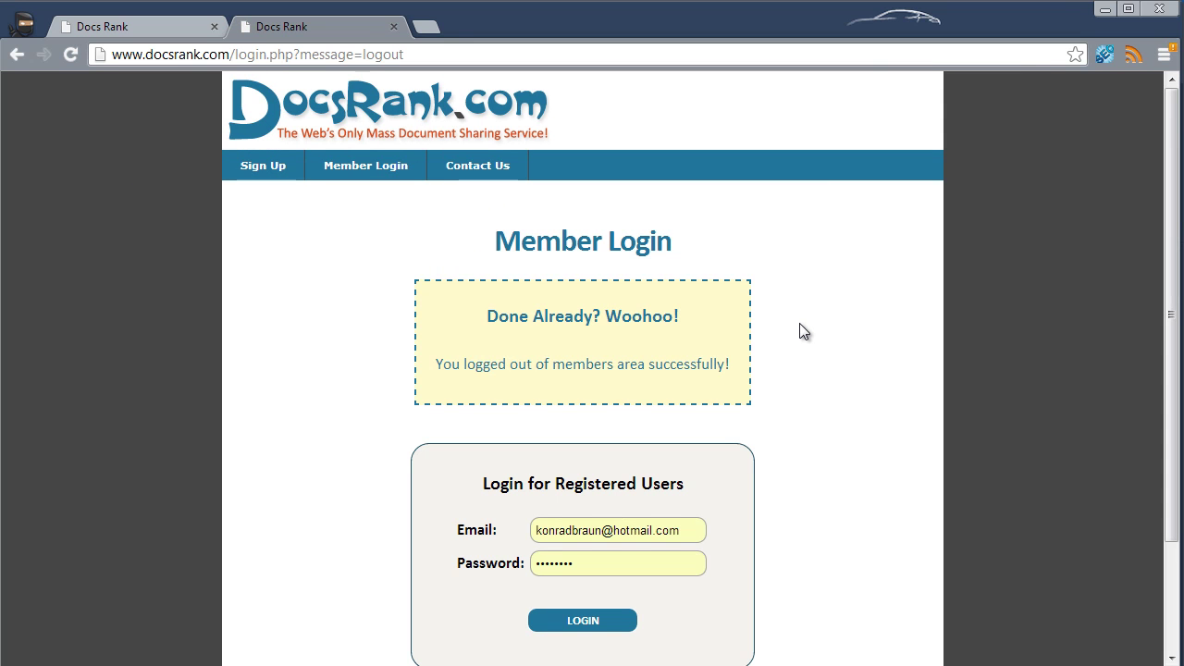